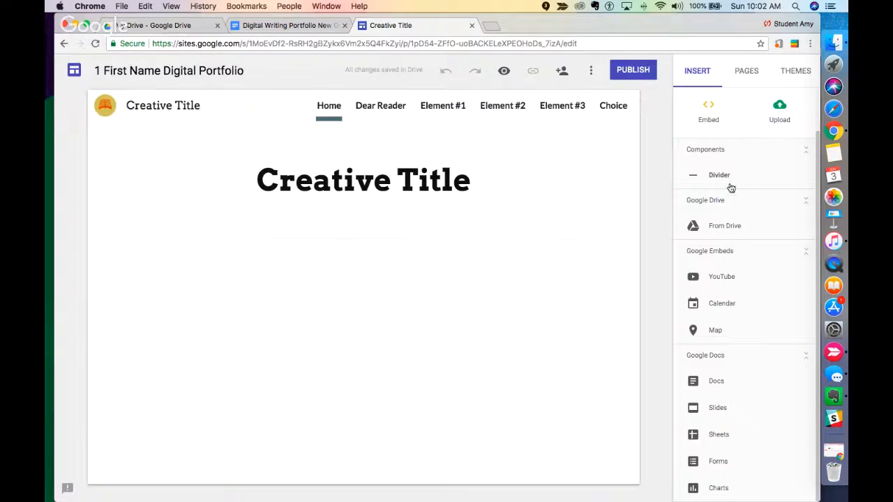
# Step: Add a text box beneath the Creative Title header on the Home page containing the placeholder "Quote"
pyautogui.scroll(2, 732, 186)
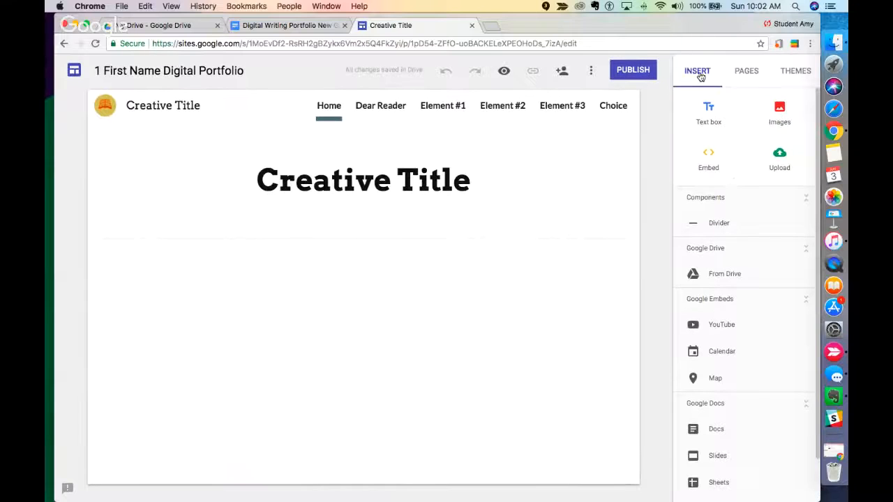
pyautogui.click(715, 120)
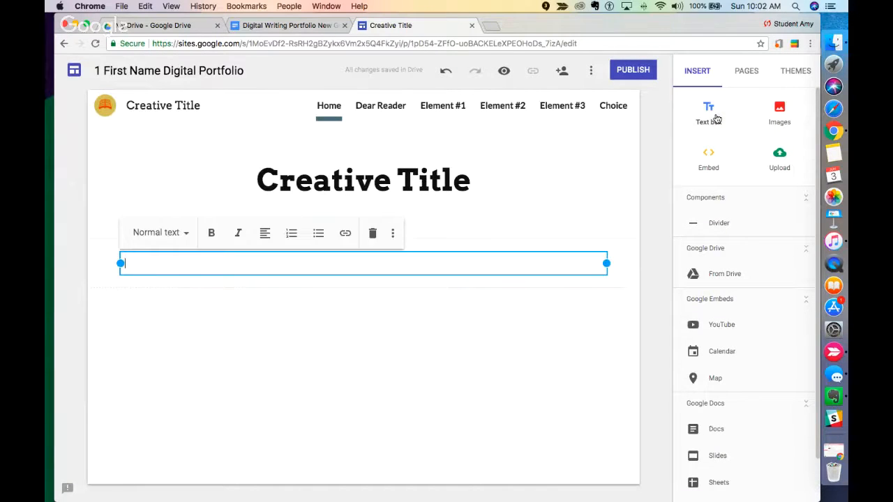
pyautogui.write('Quote')
pyautogui.click(425, 334)
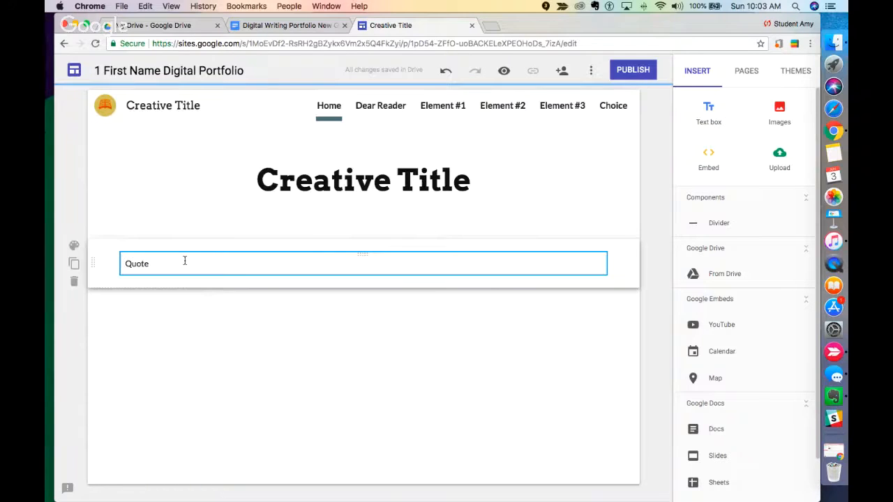
pyautogui.click(330, 273)
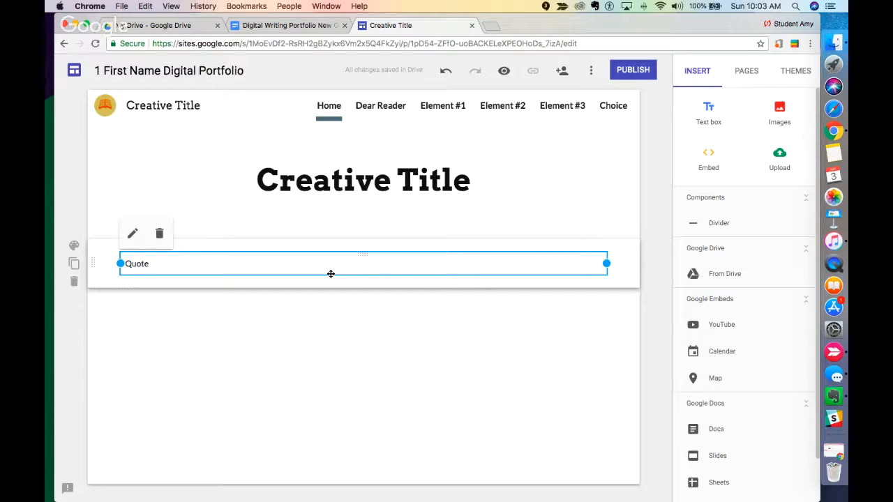
# Step: Search the web for "quotation about writing" in a new browser tab and check the image results before returning to all results
pyautogui.click(491, 26)
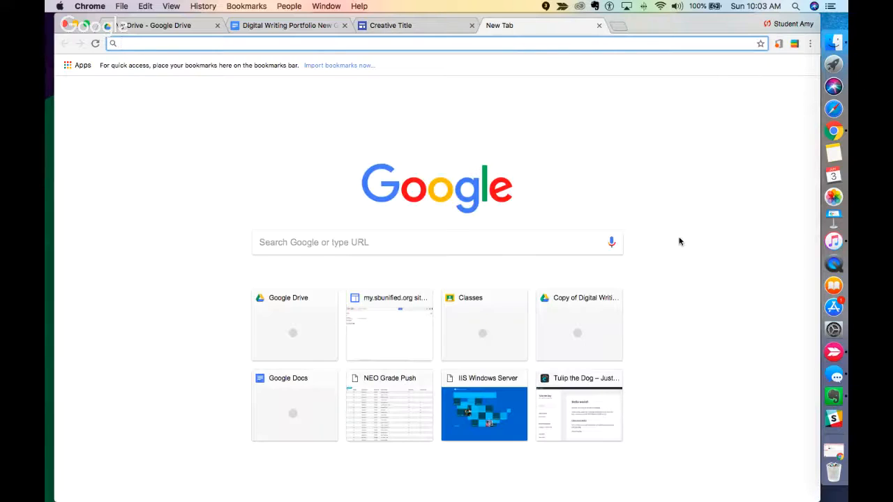
pyautogui.write('quotation about')
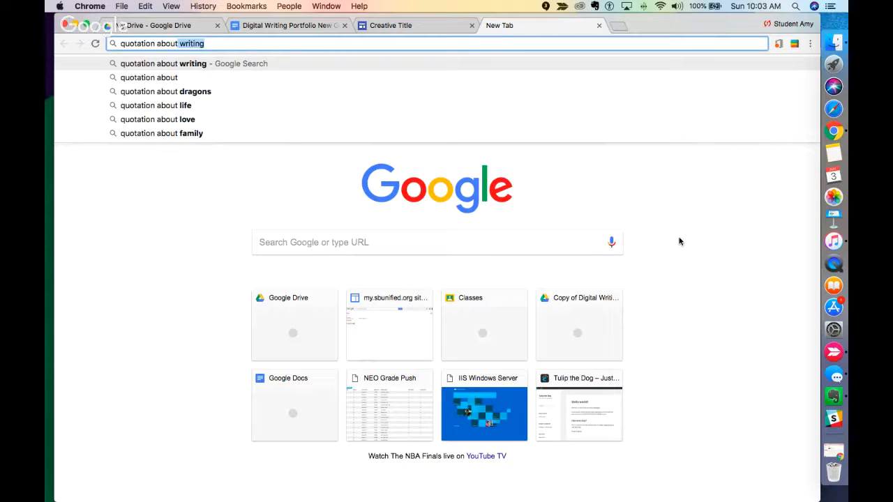
pyautogui.press('Return')
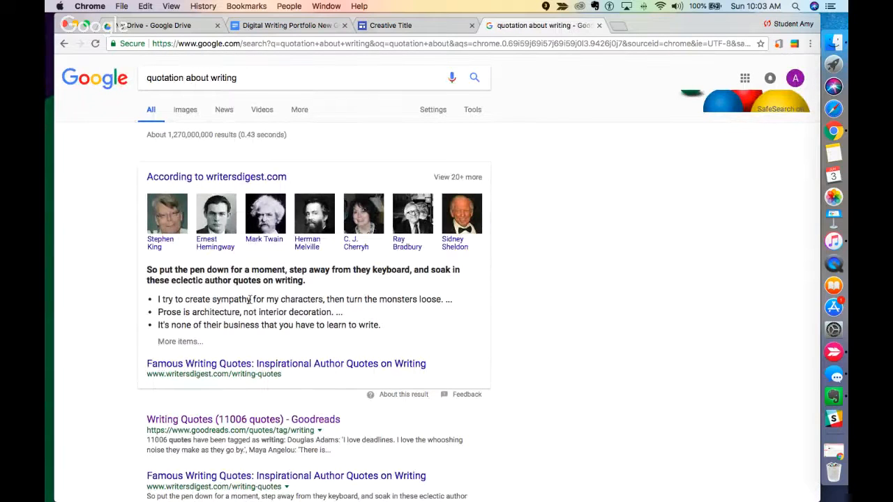
pyautogui.click(187, 110)
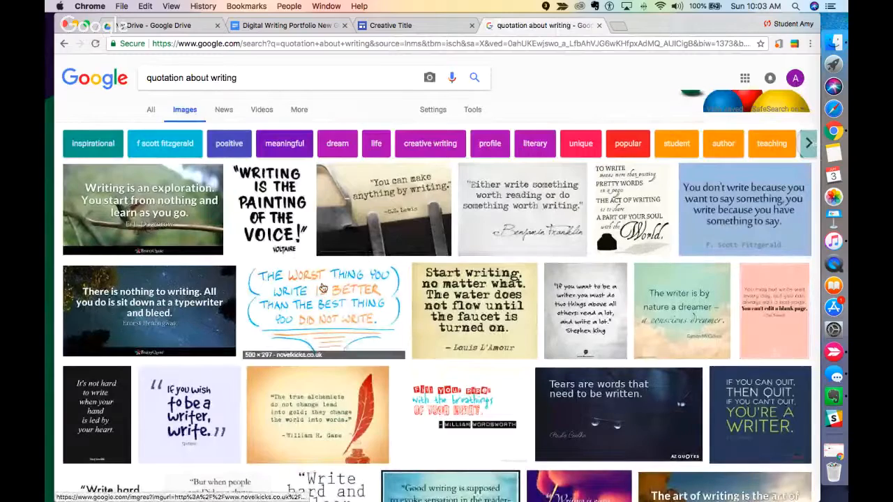
pyautogui.click(152, 110)
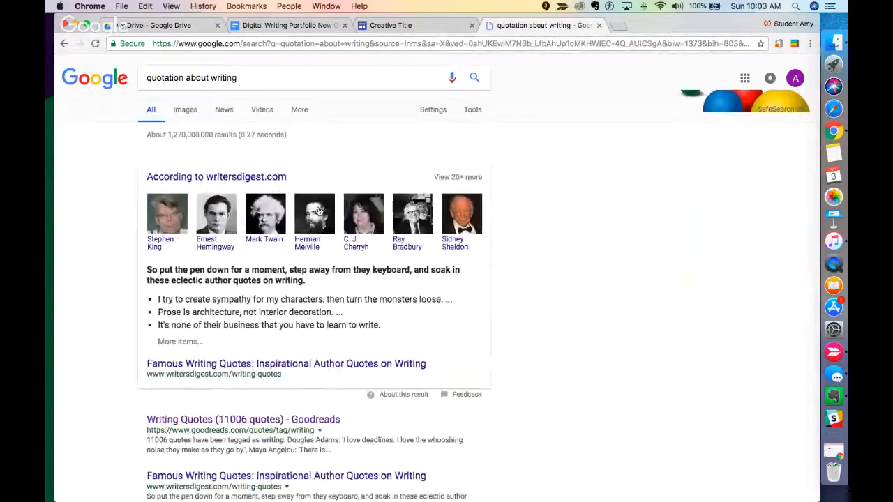
# Step: Open the Goodreads Writing Quotes page and copy the Stephen King quotation about having time to read, including its attribution
pyautogui.scroll(-5, 406, 346)
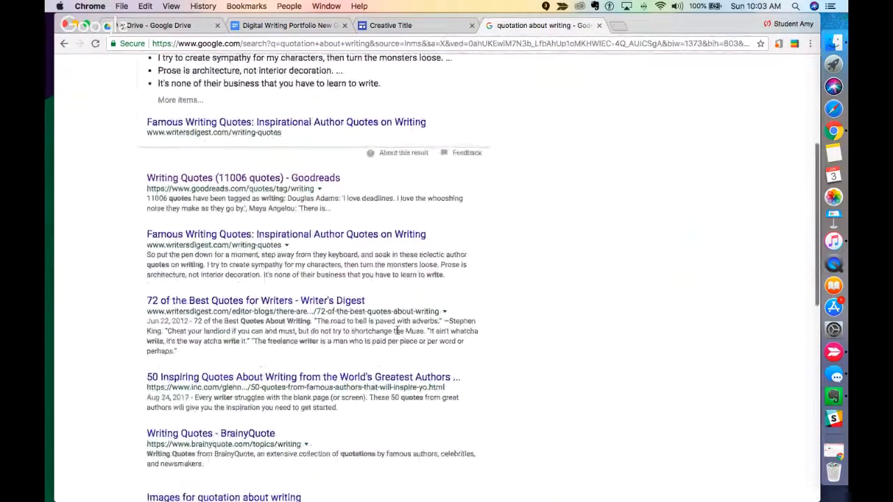
pyautogui.click(251, 180)
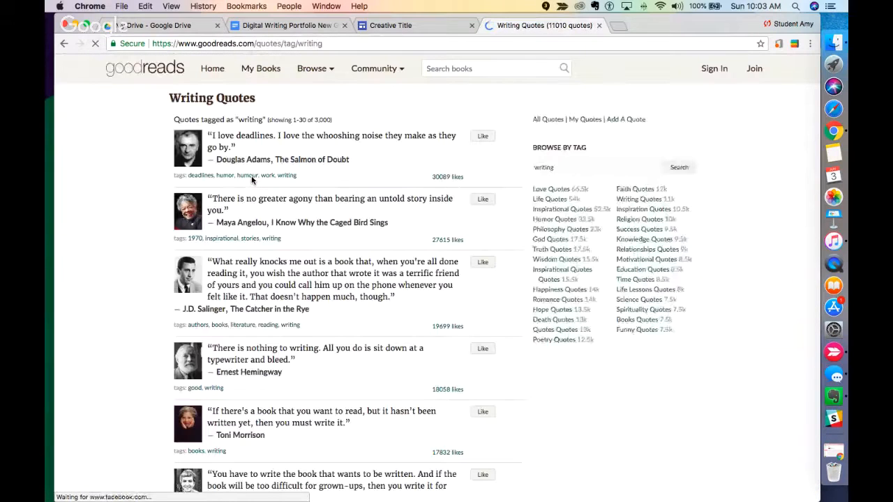
pyautogui.scroll(-5, 323, 235)
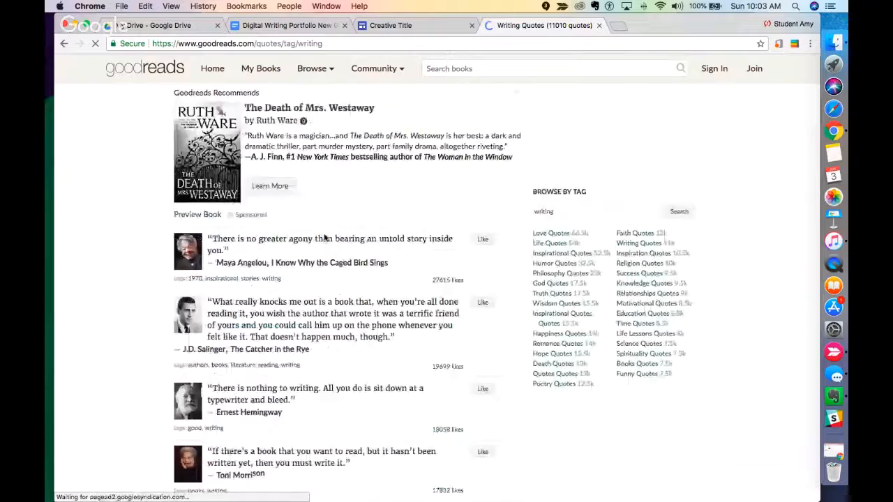
pyautogui.scroll(-4, 324, 234)
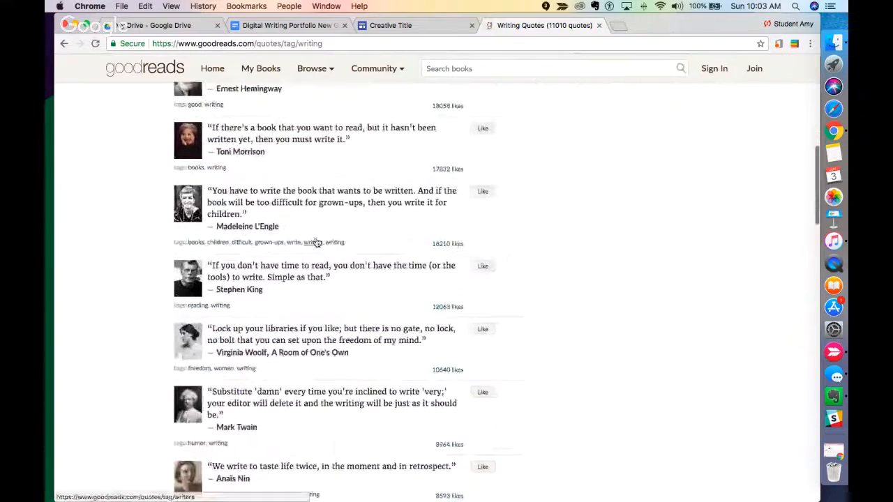
pyautogui.scroll(-1, 319, 258)
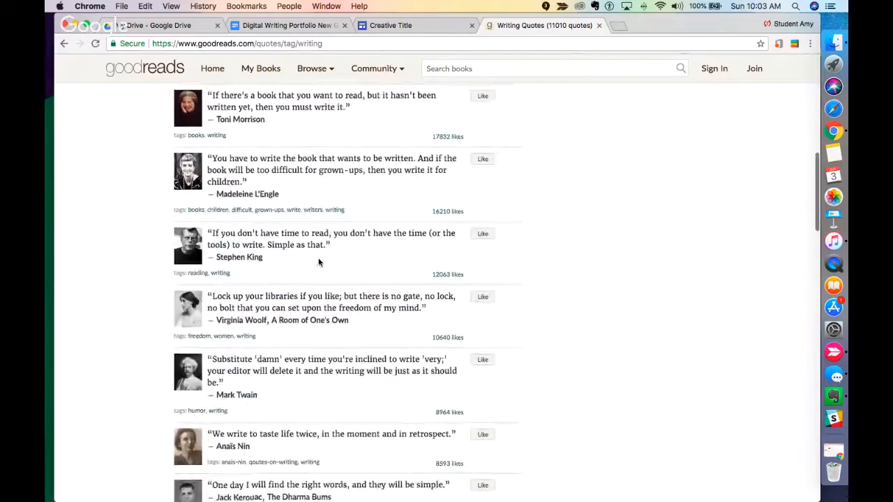
pyautogui.moveTo(314, 261); pyautogui.dragTo(207, 234)
pyautogui.press('super+c')
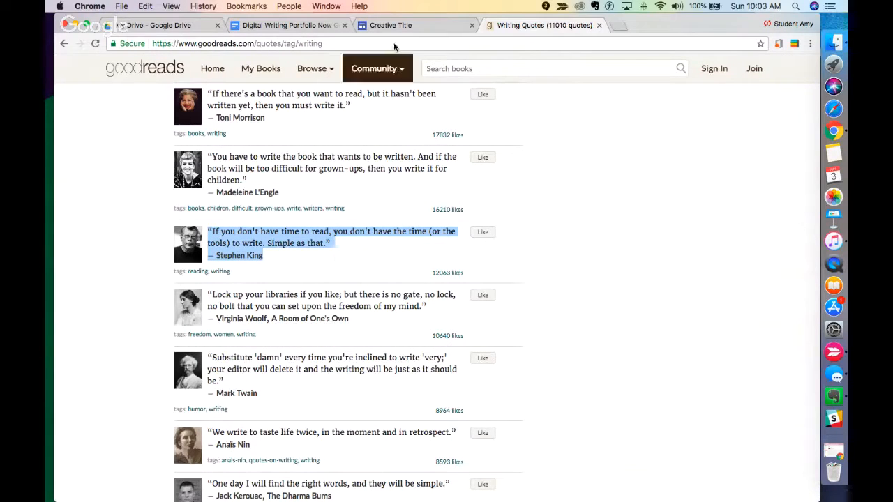
# Step: Replace the "Quote" placeholder in the portfolio site's text box with the copied Stephen King quotation
pyautogui.click(380, 25)
pyautogui.click(186, 265)
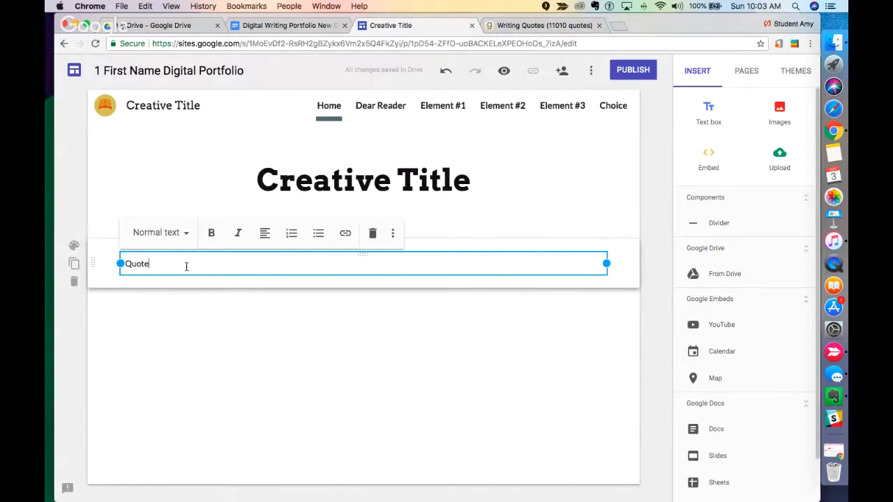
pyautogui.doubleClick(134, 264)
pyautogui.press('super+v')
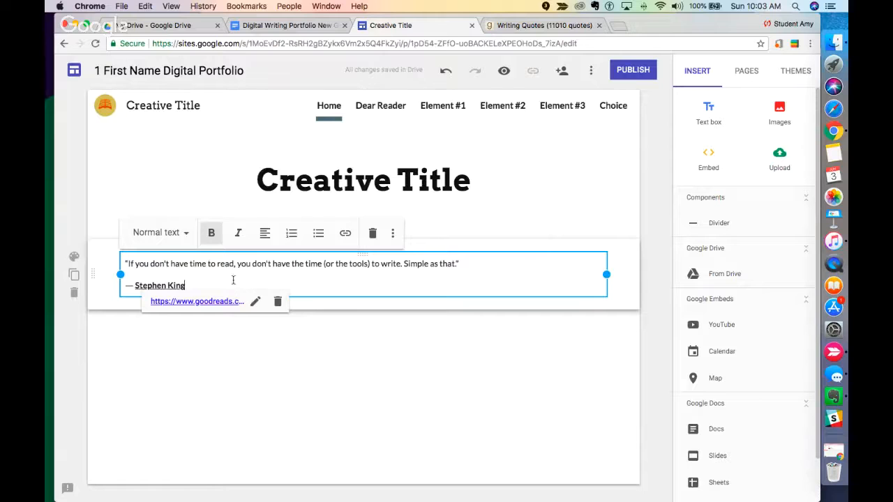
# Step: Format the whole quotation as Subheading and narrow its text box to about a quarter of its width
pyautogui.moveTo(232, 280); pyautogui.dragTo(120, 262)
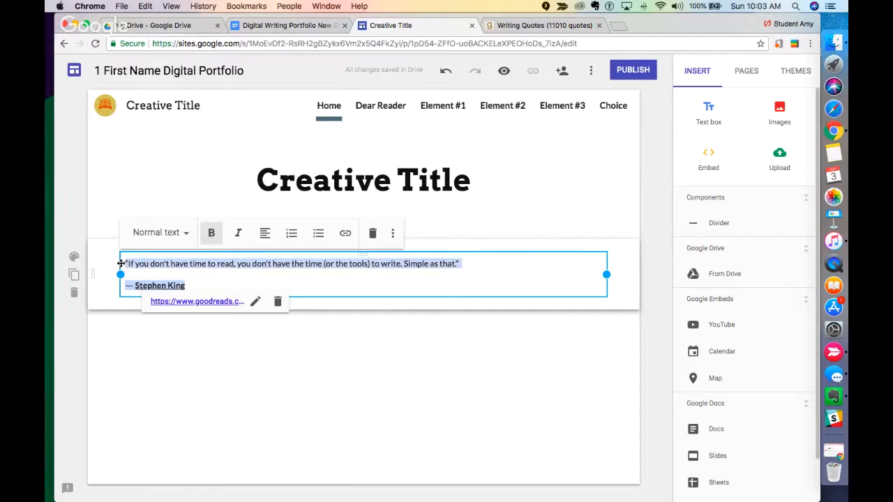
pyautogui.click(185, 237)
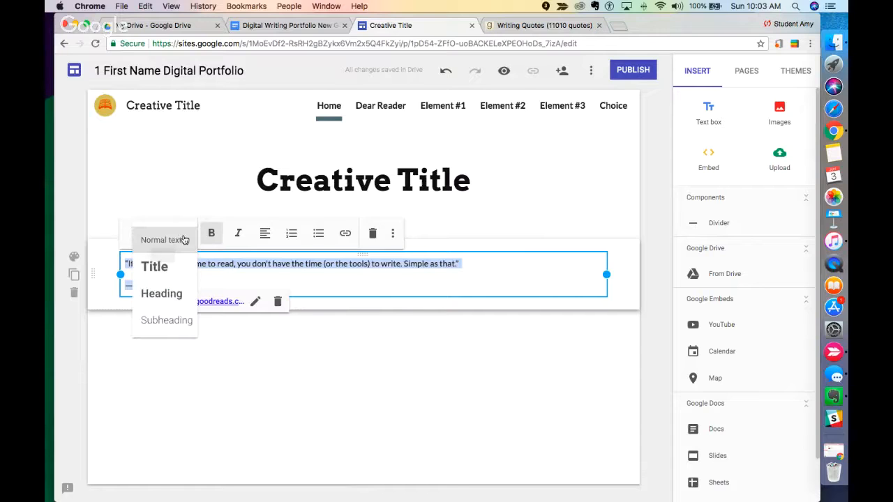
pyautogui.click(195, 324)
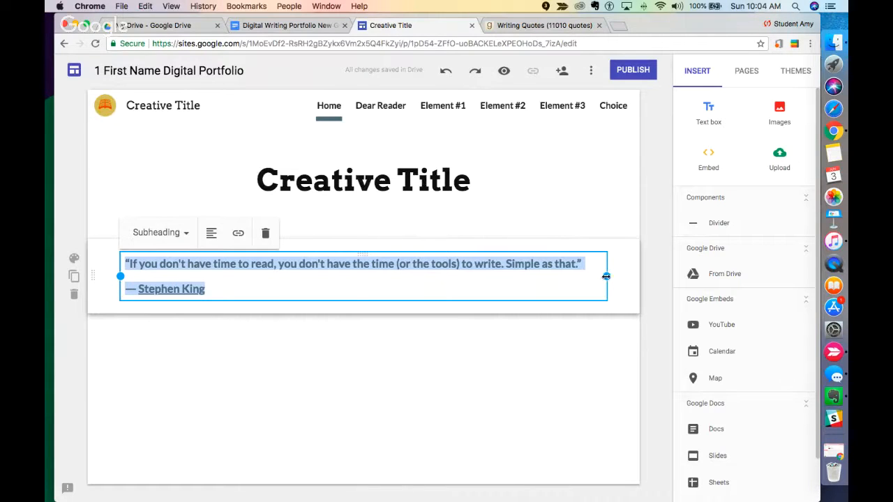
pyautogui.moveTo(606, 278); pyautogui.dragTo(230, 311)
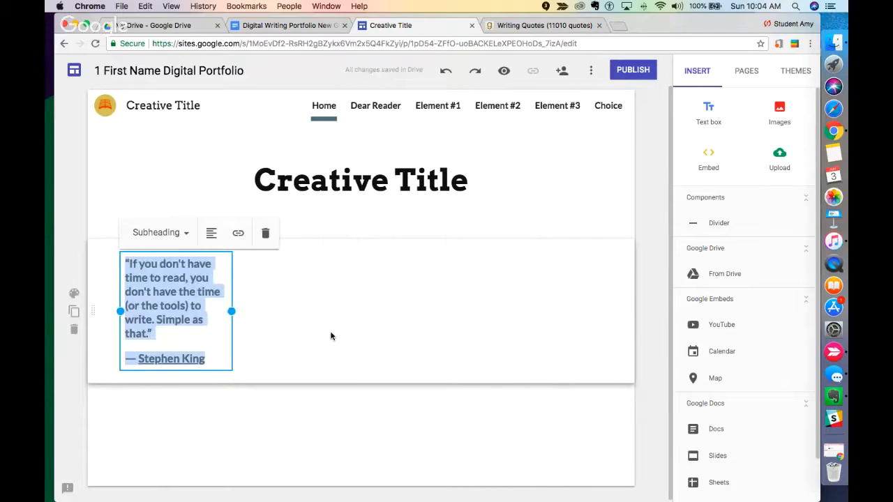
pyautogui.click(182, 322)
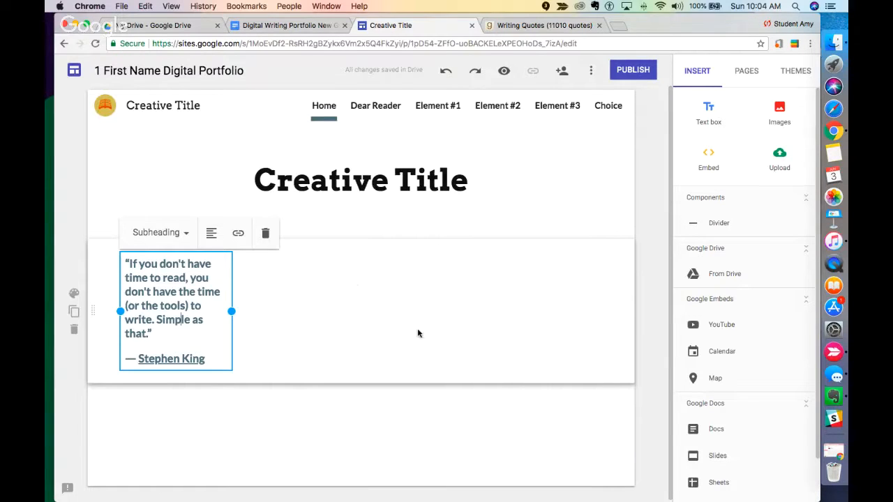
# Step: Start inserting an image and check the Google Drive source before returning to the image source choices
pyautogui.click(779, 110)
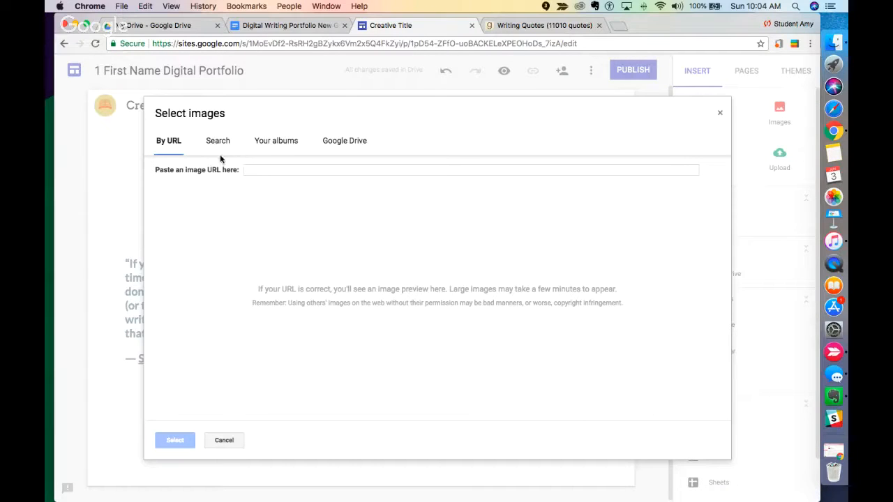
pyautogui.click(361, 142)
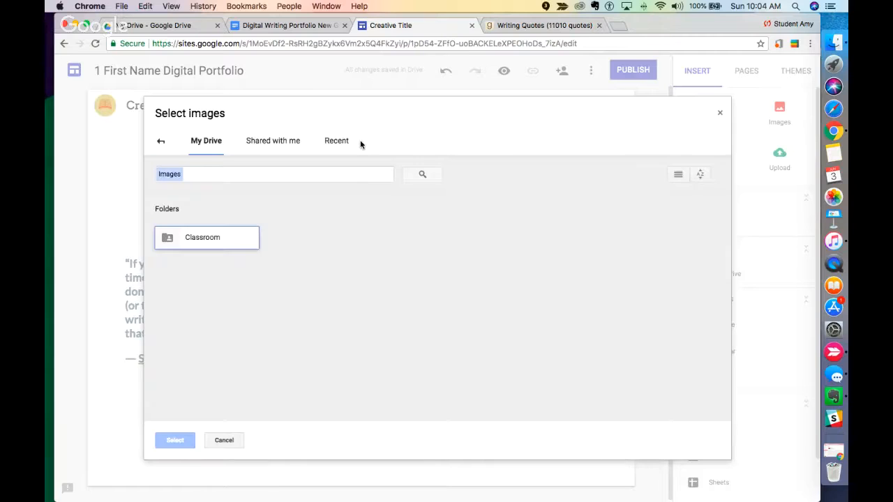
pyautogui.click(161, 141)
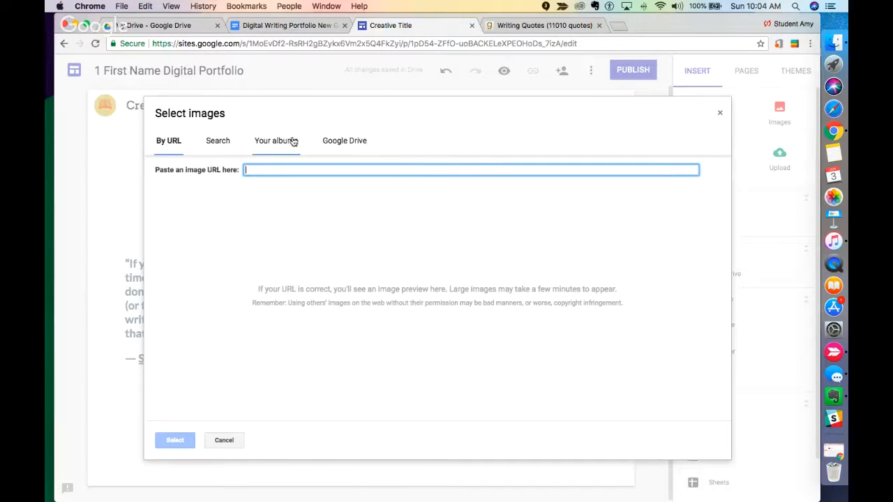
# Step: Search Google for "read" images within the image picker and browse the results
pyautogui.click(216, 142)
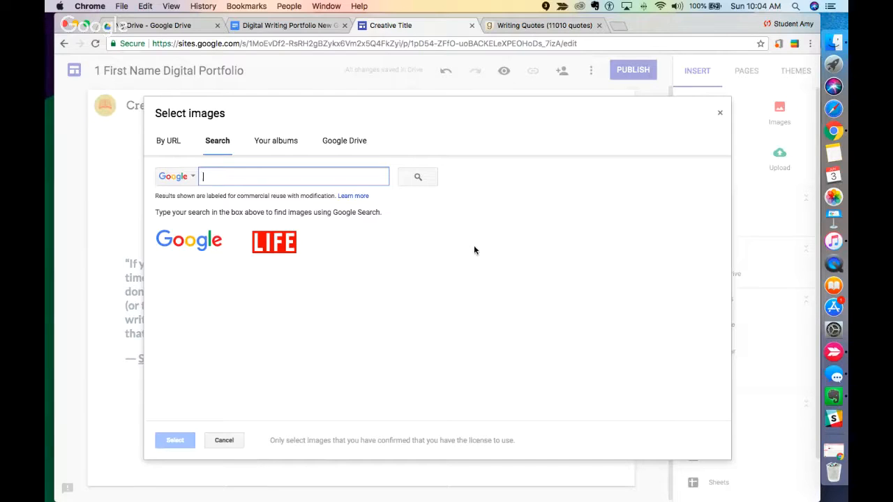
pyautogui.write('rea')
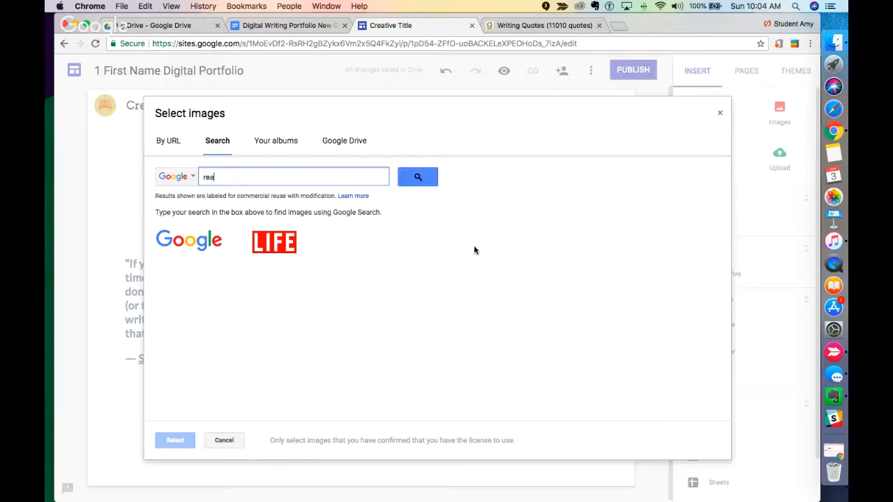
pyautogui.write('d')
pyautogui.press('Return')
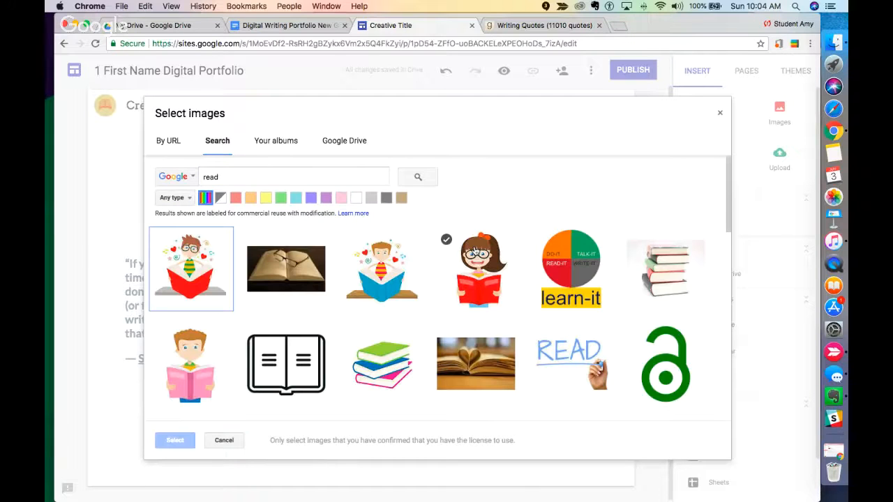
pyautogui.scroll(-5, 294, 316)
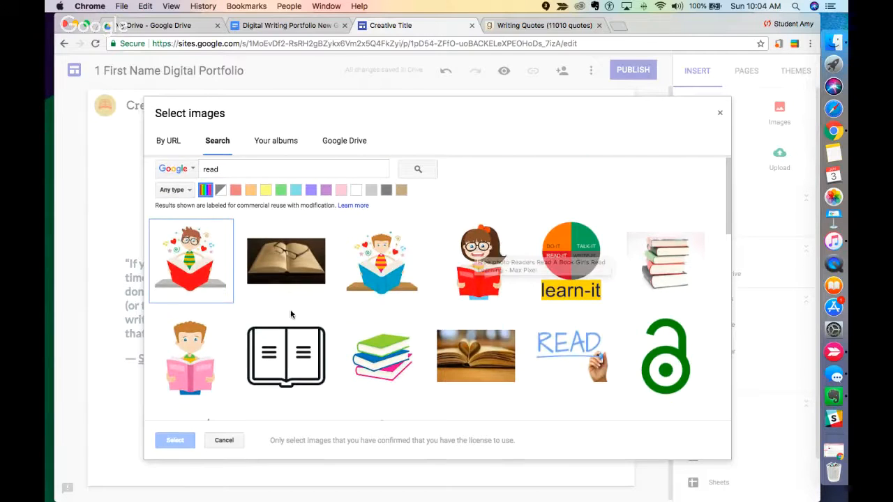
pyautogui.scroll(-3, 293, 316)
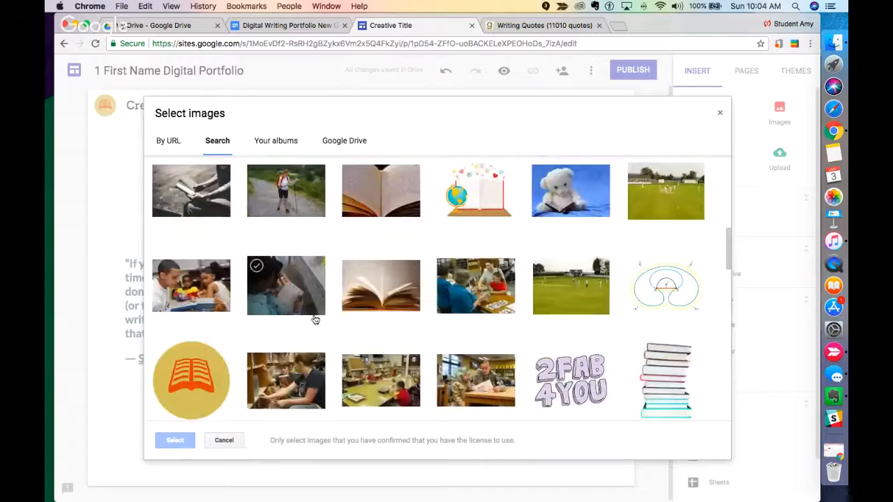
pyautogui.scroll(-3, 314, 315)
pyautogui.scroll(10, 310, 314)
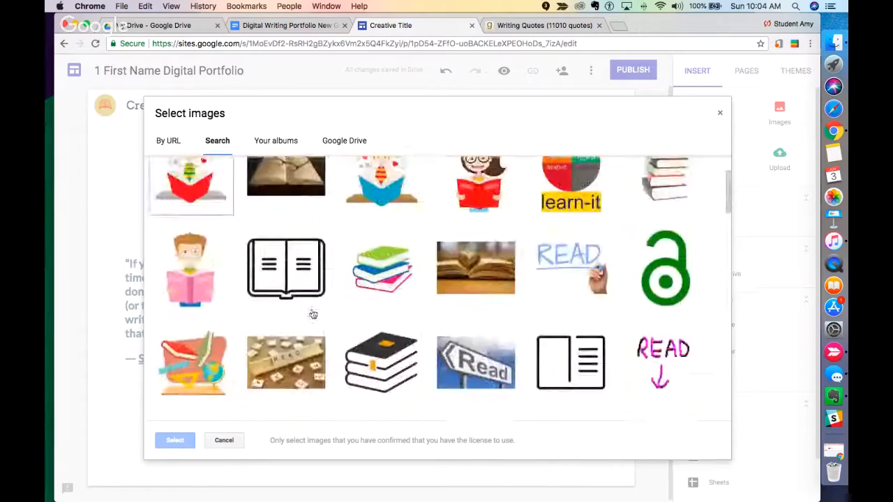
# Step: Search the image picker for "books" and select the stack of books on a green circle
pyautogui.click(200, 176)
pyautogui.doubleClick(210, 177)
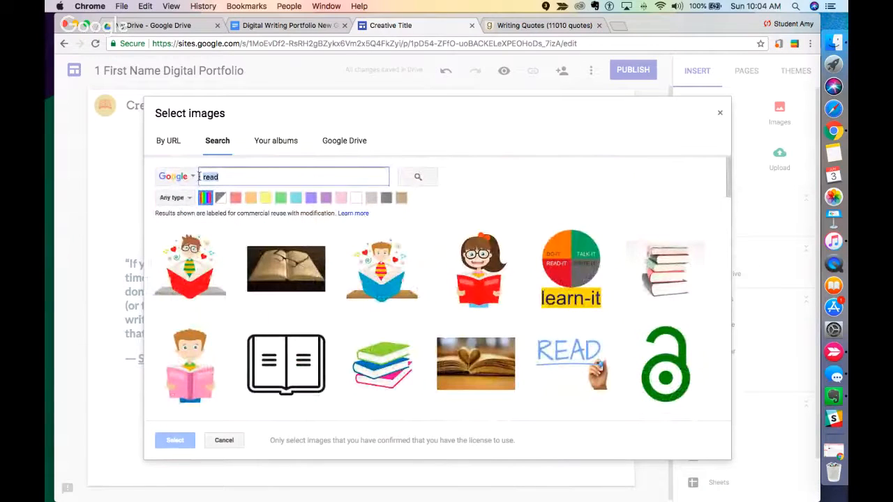
pyautogui.write('vooks')
pyautogui.press('Return')
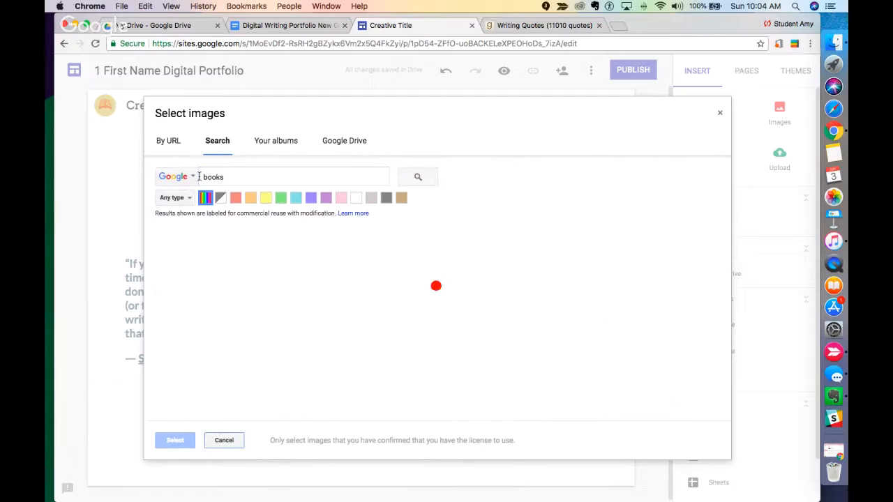
pyautogui.scroll(-5, 500, 305)
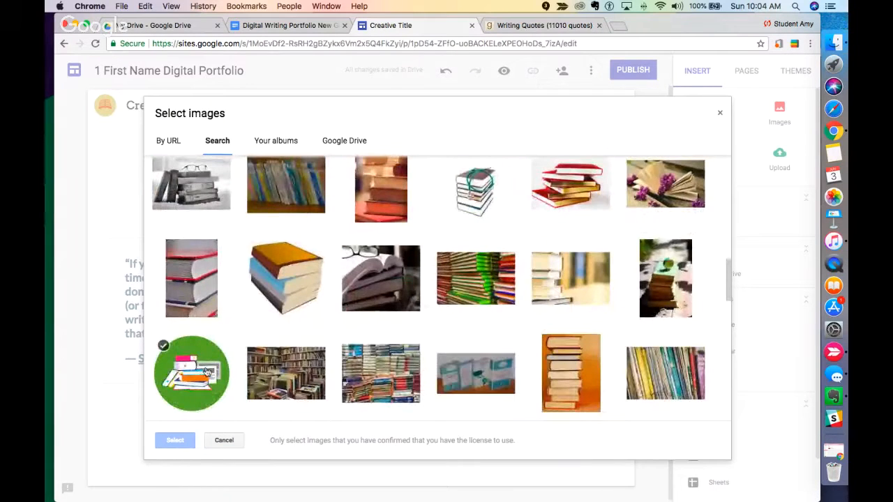
pyautogui.click(206, 372)
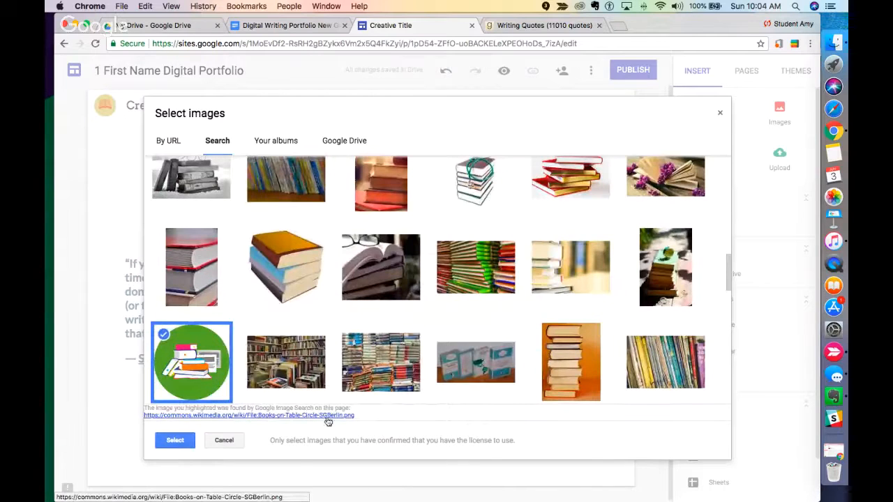
# Step: Open the selected image's Wikimedia Commons source page, examine its author and licensing details, and return to the site editor
pyautogui.click(286, 416)
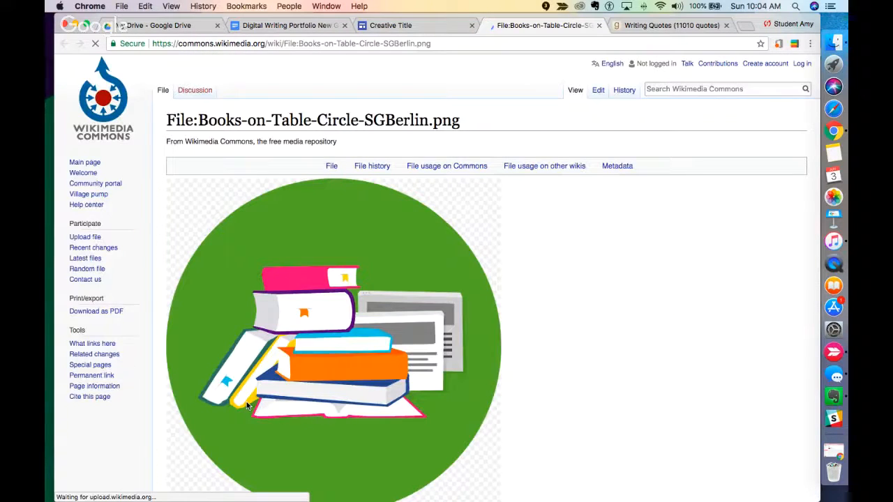
pyautogui.scroll(-10, 396, 334)
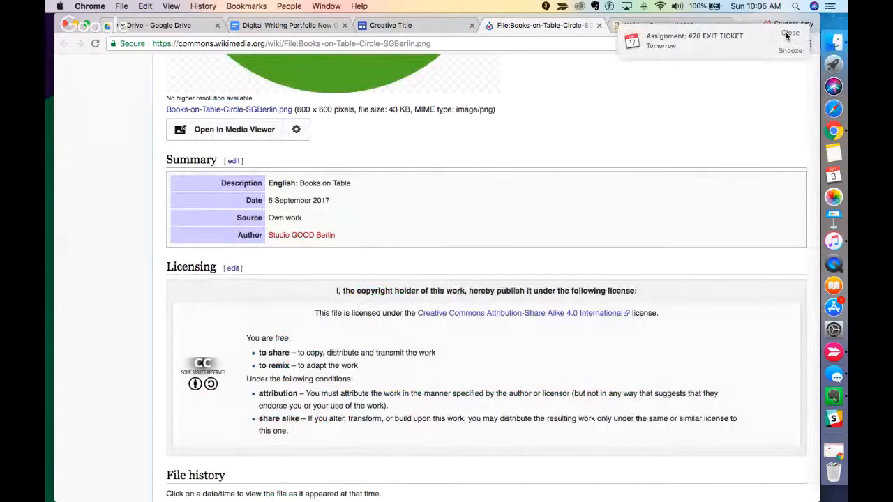
pyautogui.click(788, 34)
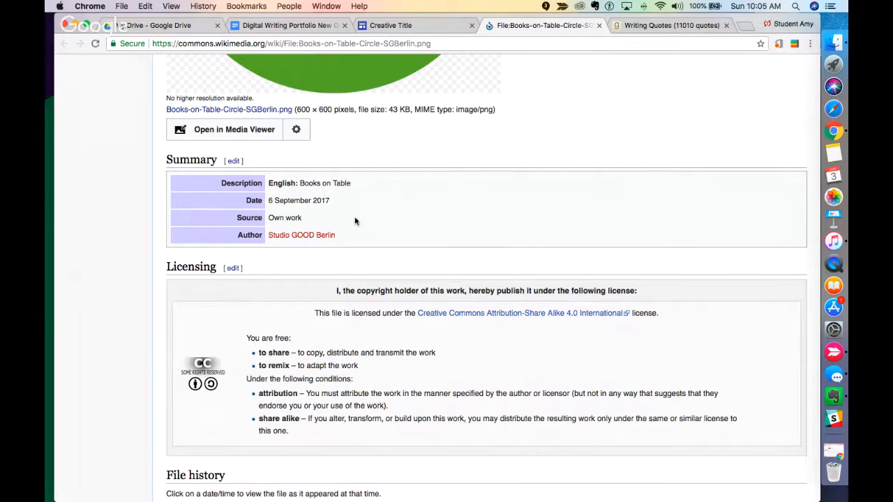
pyautogui.click(408, 28)
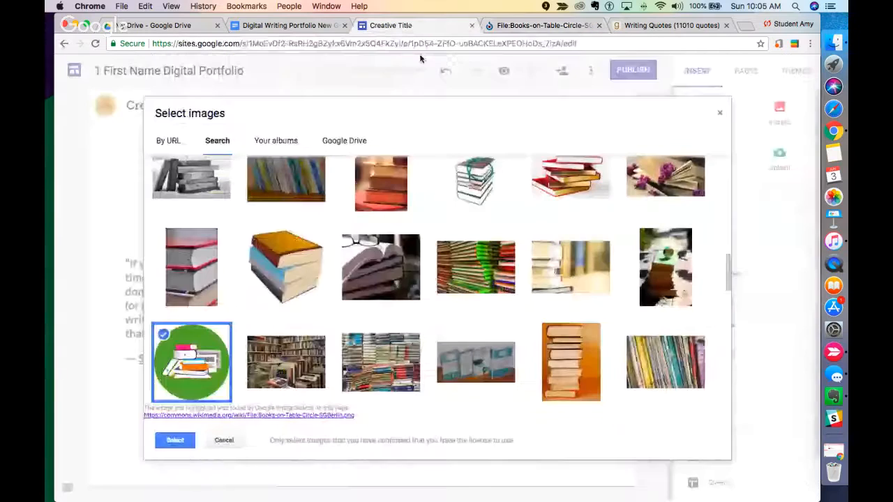
# Step: Insert the selected books image beside the quotation and widen the quotation's text box to about half the content width
pyautogui.click(175, 440)
pyautogui.moveTo(391, 401); pyautogui.dragTo(472, 303)
pyautogui.click(230, 339)
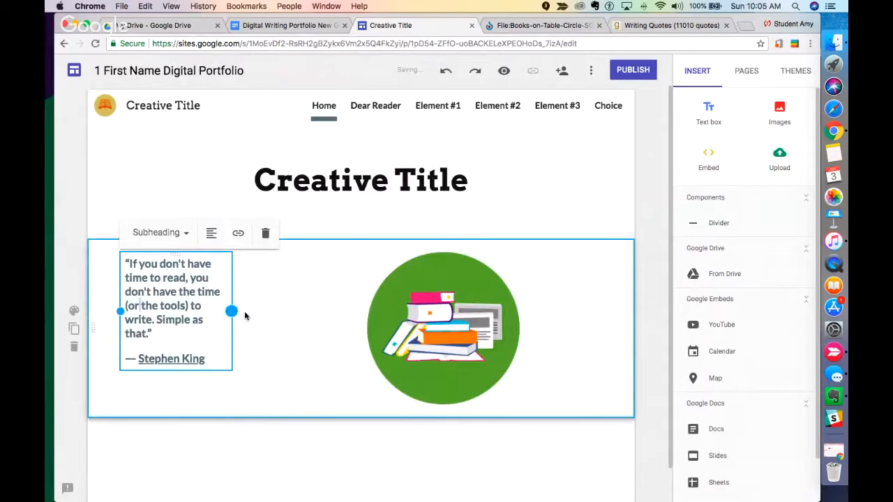
pyautogui.moveTo(245, 316); pyautogui.dragTo(354, 289)
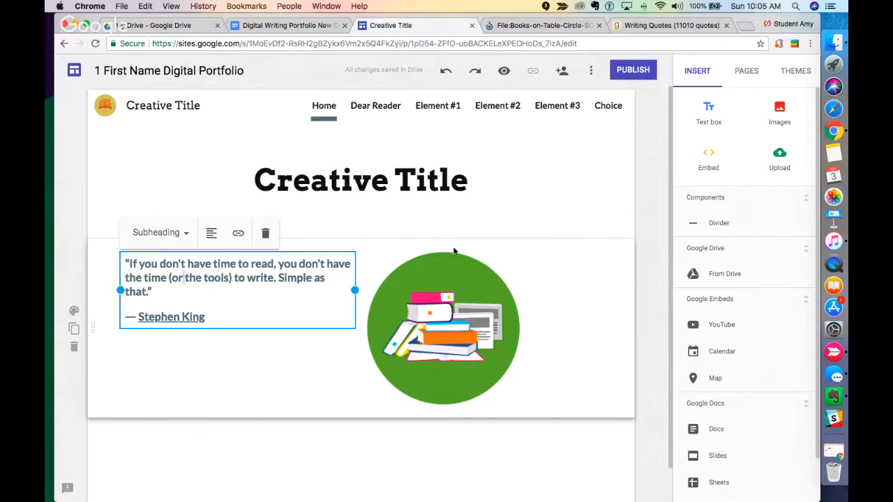
pyautogui.click(642, 265)
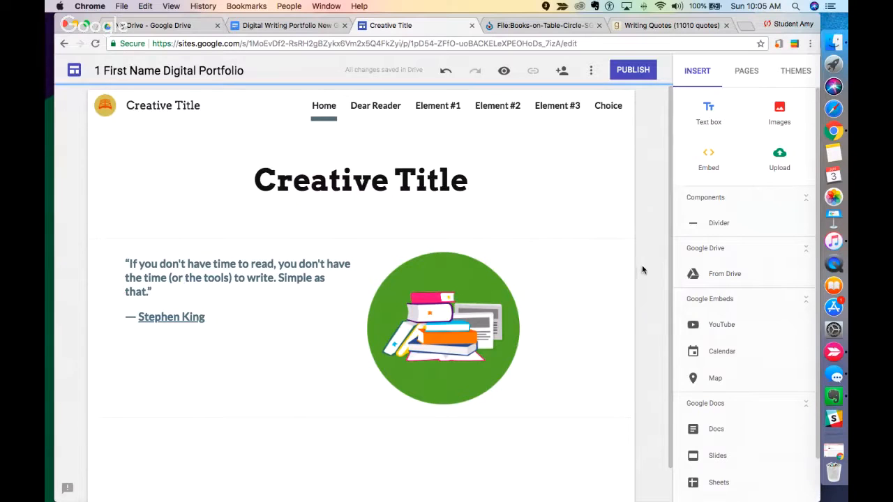
# Step: Add an empty text box, narrow it to about 40 percent of the content width, and place it directly above the quotation
pyautogui.click(708, 116)
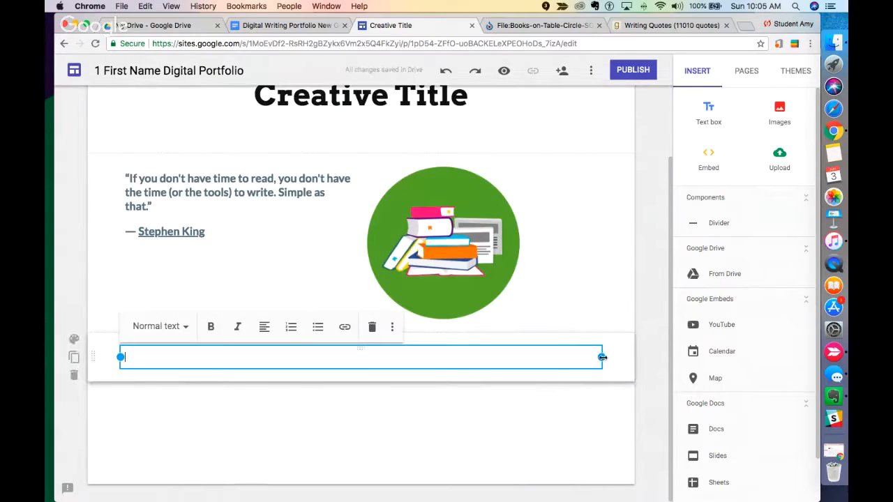
pyautogui.moveTo(601, 357); pyautogui.dragTo(313, 357)
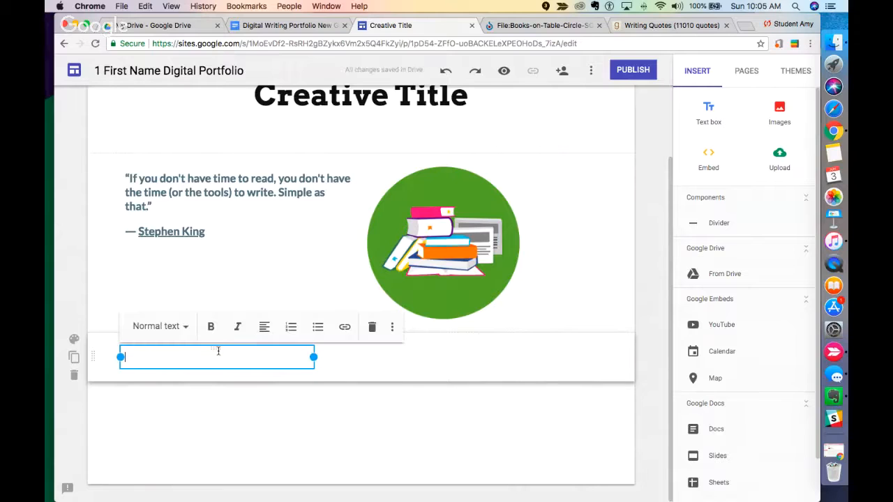
pyautogui.moveTo(216, 346); pyautogui.dragTo(207, 175)
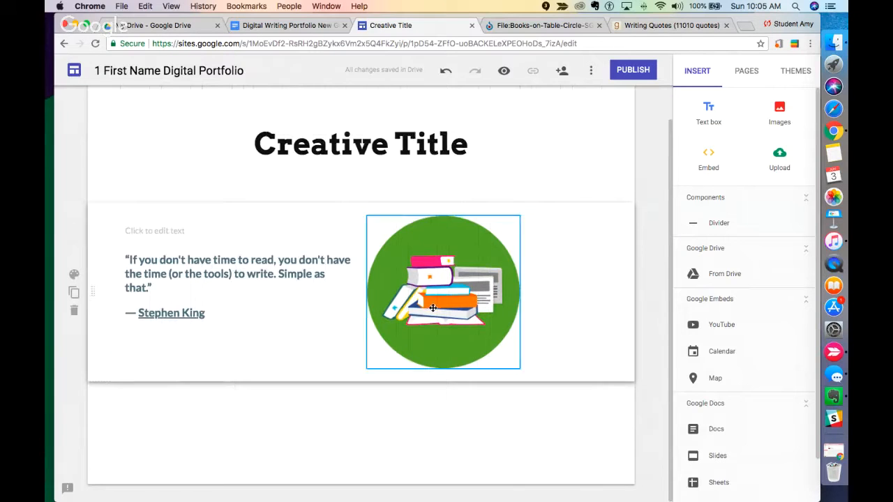
pyautogui.click(142, 230)
# Step: Add a text box below the quotation section reading "Image Credit:" followed by the linked author, Studio GOOD Berlin, copied from the Wikimedia page
pyautogui.click(715, 122)
pyautogui.write('Image Credit:')
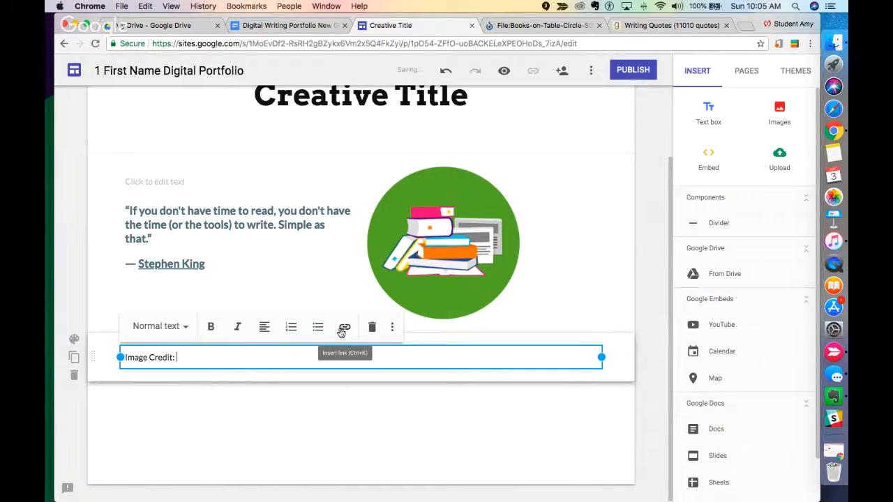
pyautogui.click(542, 25)
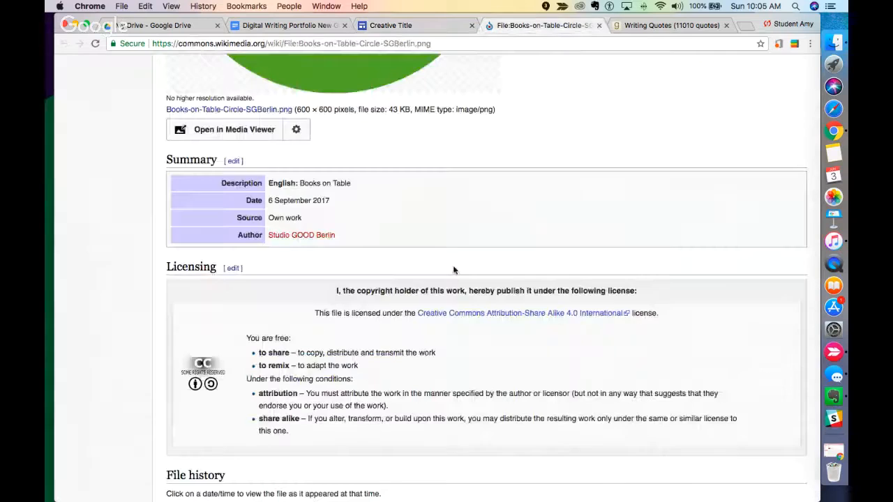
pyautogui.moveTo(337, 235); pyautogui.dragTo(269, 236)
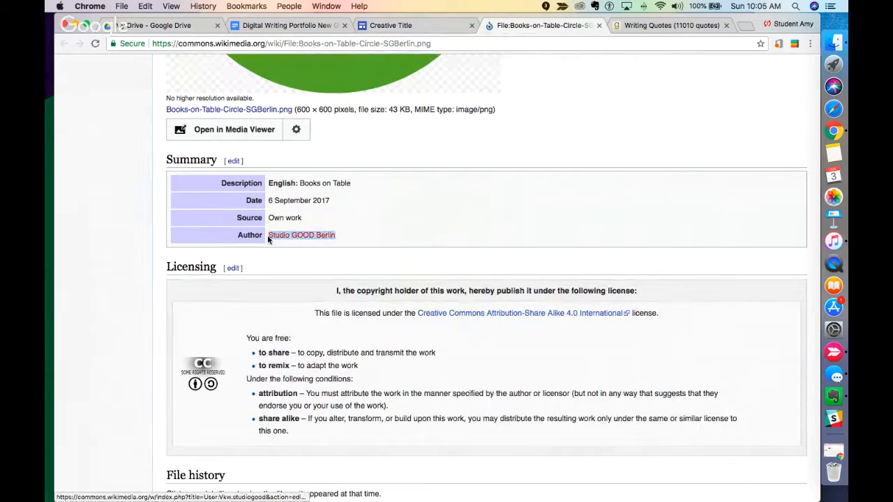
pyautogui.press('super+c')
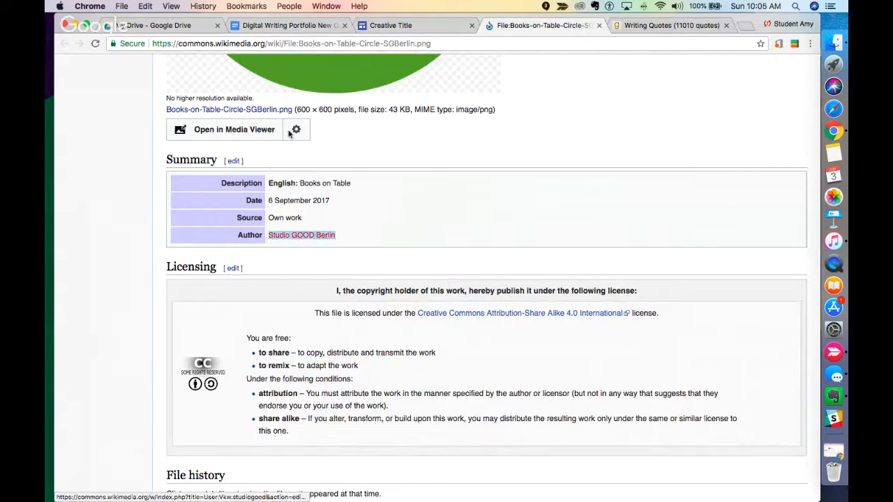
pyautogui.click(405, 25)
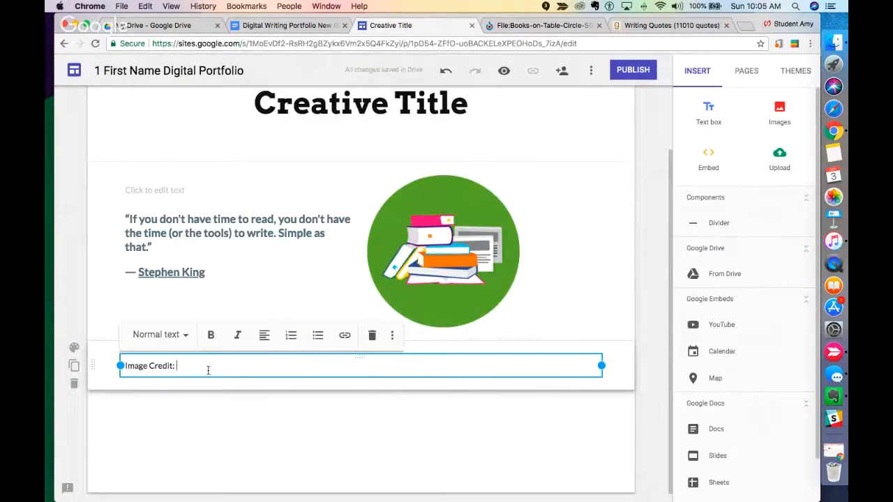
pyautogui.press('super+v')
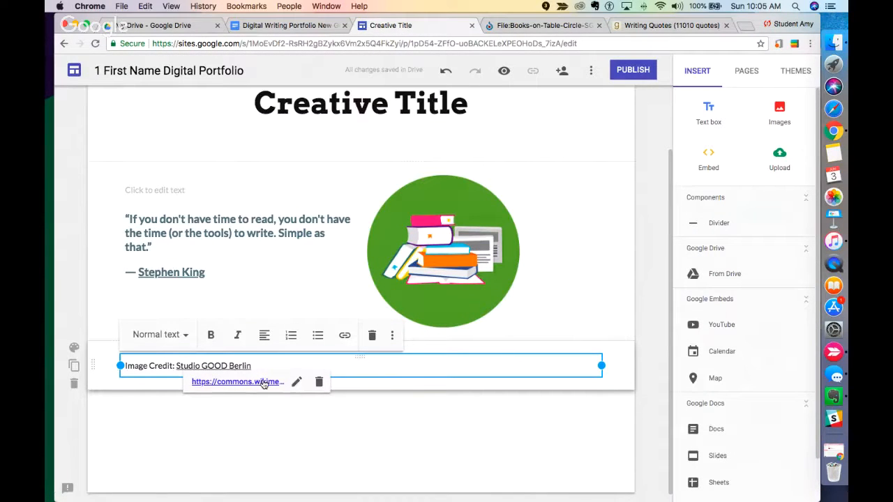
pyautogui.click(199, 425)
# Step: Preview the home page at large-screen size, check its layout, and return to editing
pyautogui.scroll(2, 514, 295)
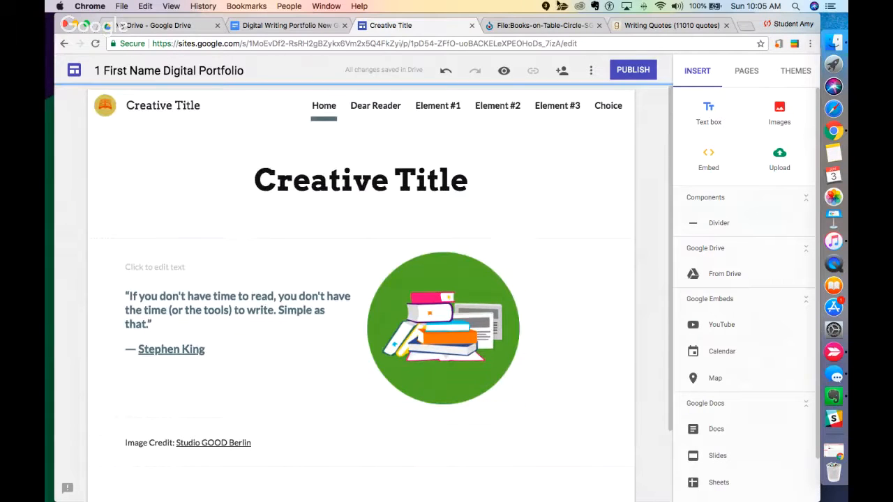
pyautogui.click(504, 70)
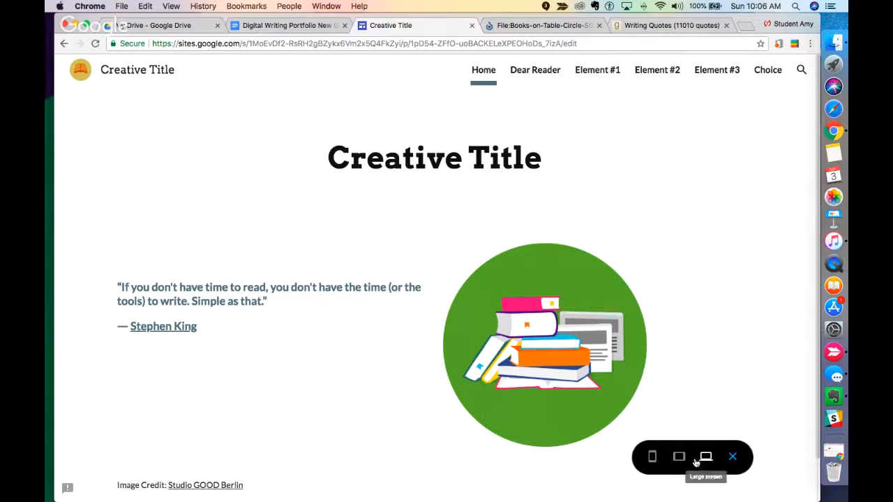
pyautogui.click(733, 457)
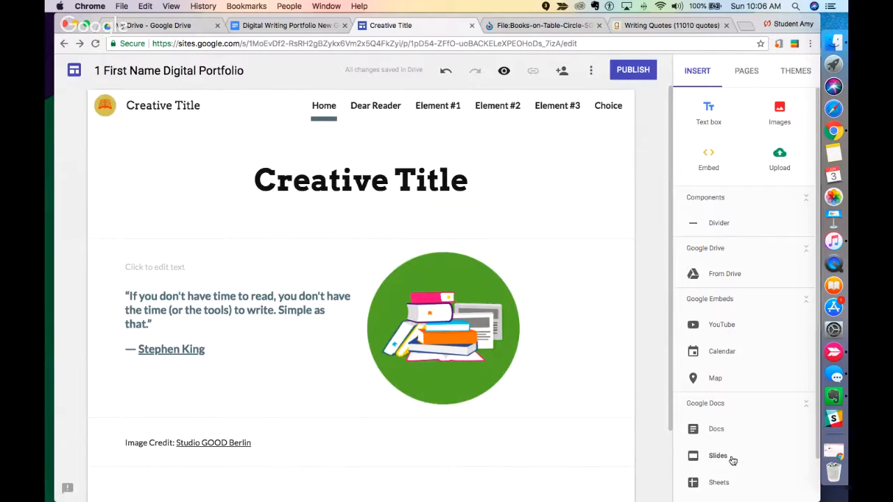
# Step: Open the Element #1 page and add a text box below its header reading "Reflection"
pyautogui.click(437, 105)
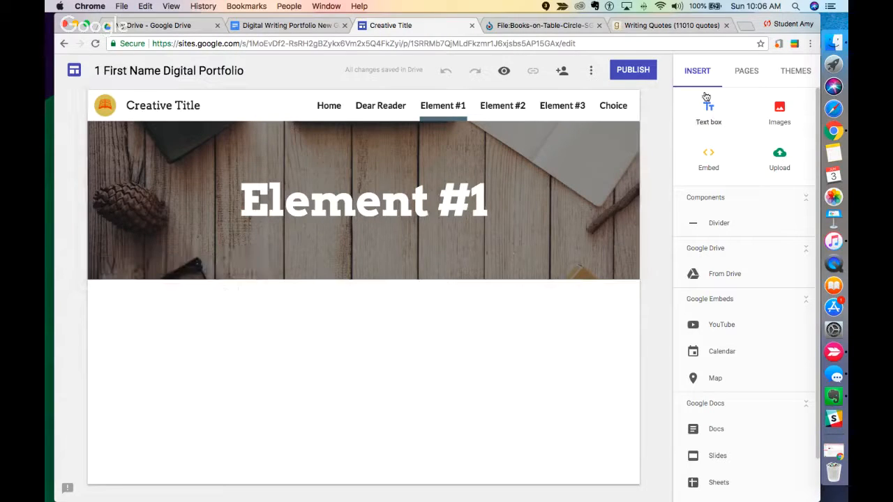
pyautogui.click(719, 112)
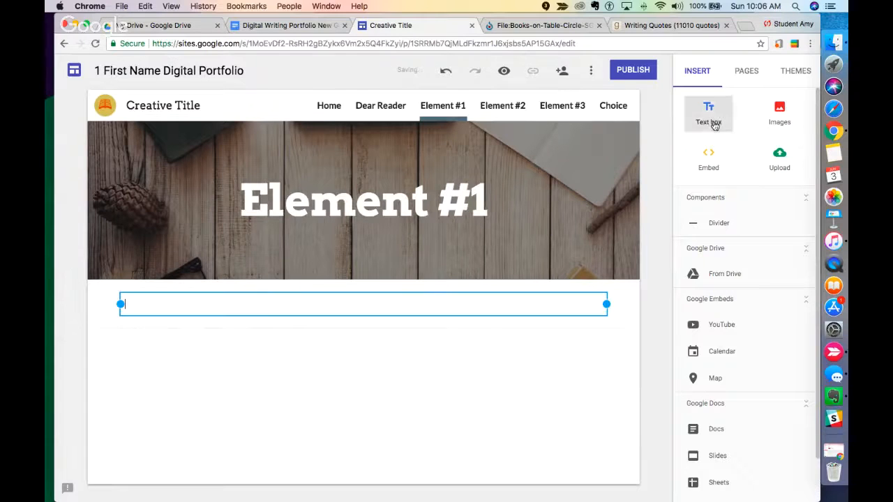
pyautogui.write('Reflection')
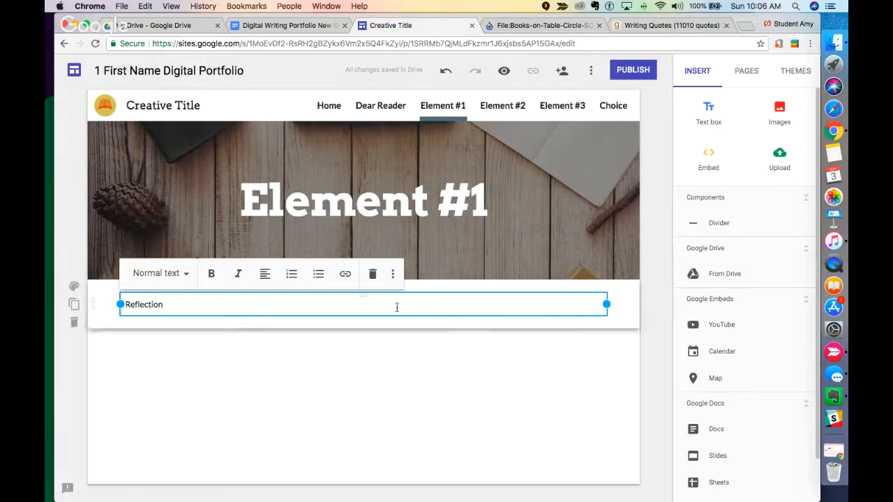
pyautogui.click(194, 374)
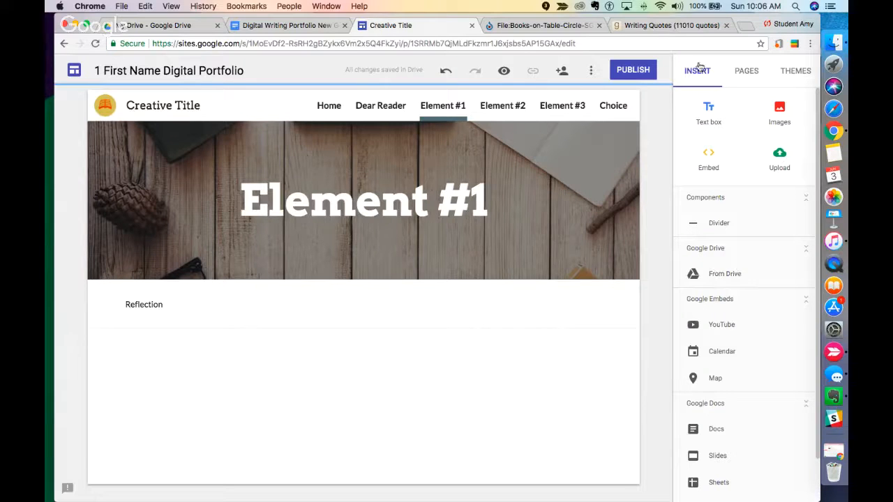
# Step: Embed the English 7 narrative document from Google Drive's recent files beneath the Reflection text
pyautogui.click(741, 274)
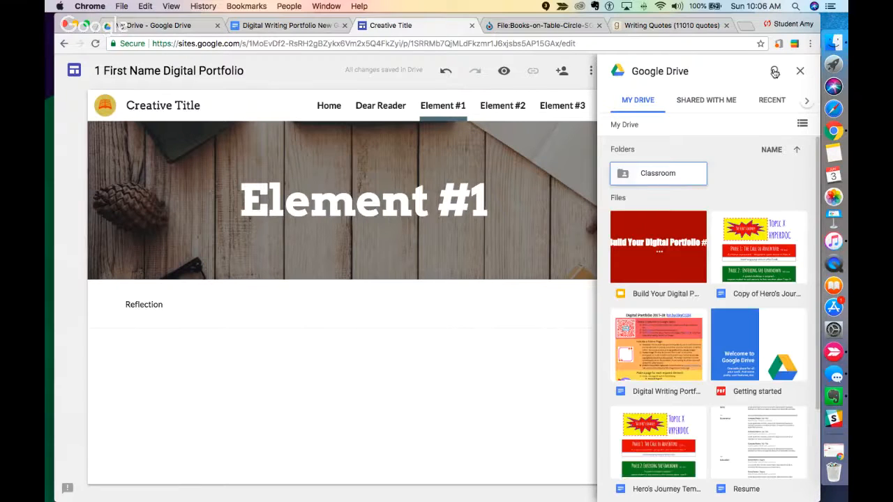
pyautogui.click(774, 70)
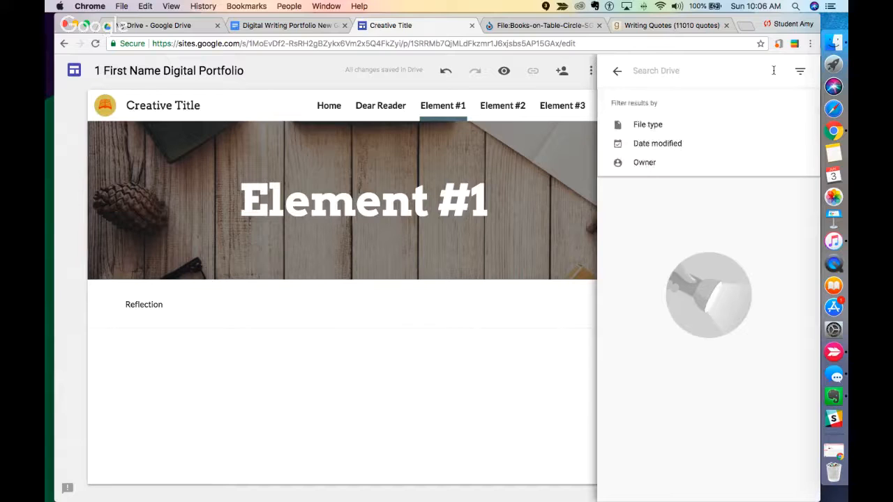
pyautogui.click(615, 72)
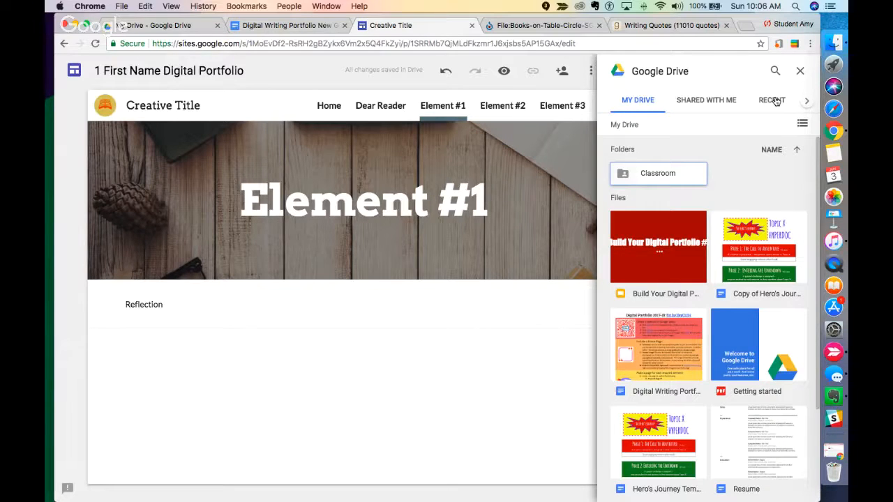
pyautogui.click(772, 100)
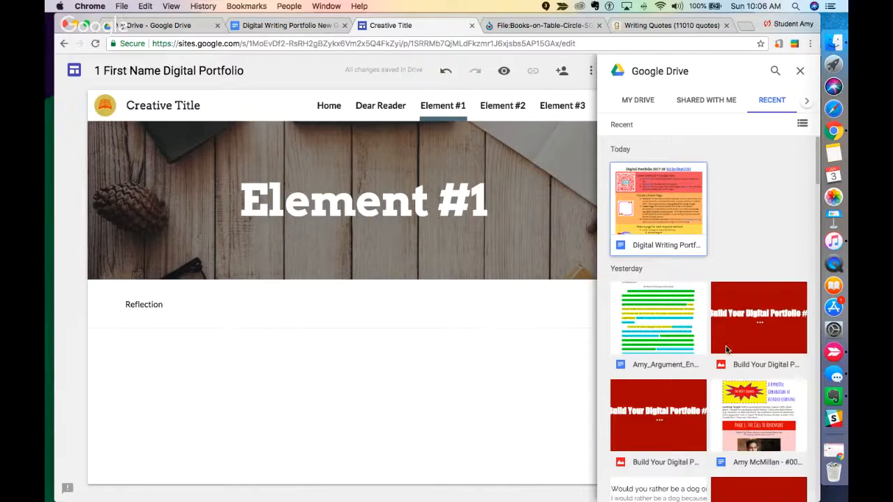
pyautogui.scroll(-8, 726, 349)
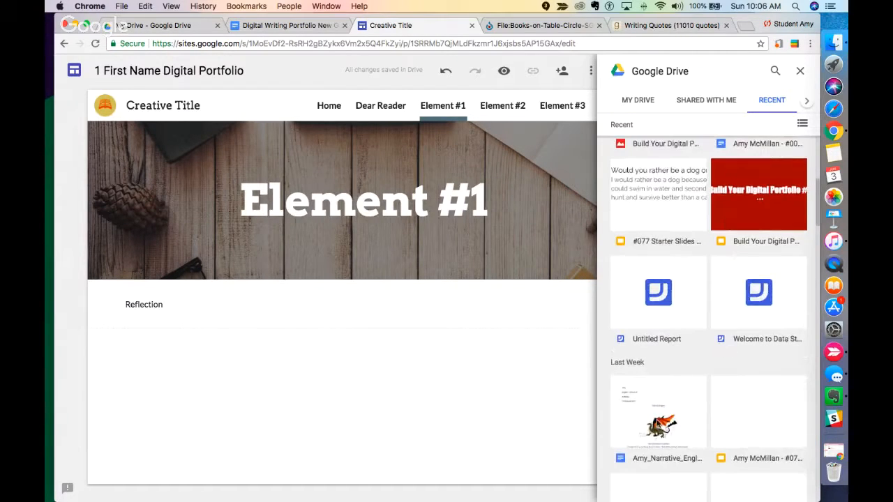
pyautogui.click(659, 419)
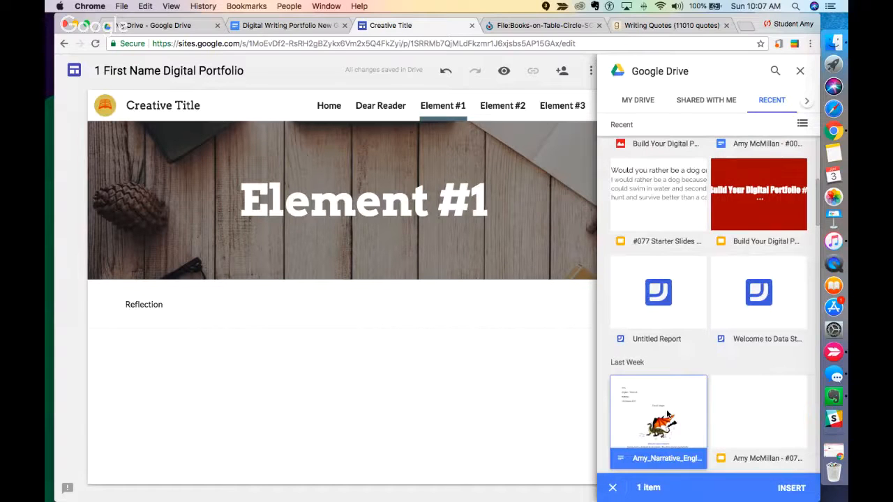
pyautogui.click(792, 490)
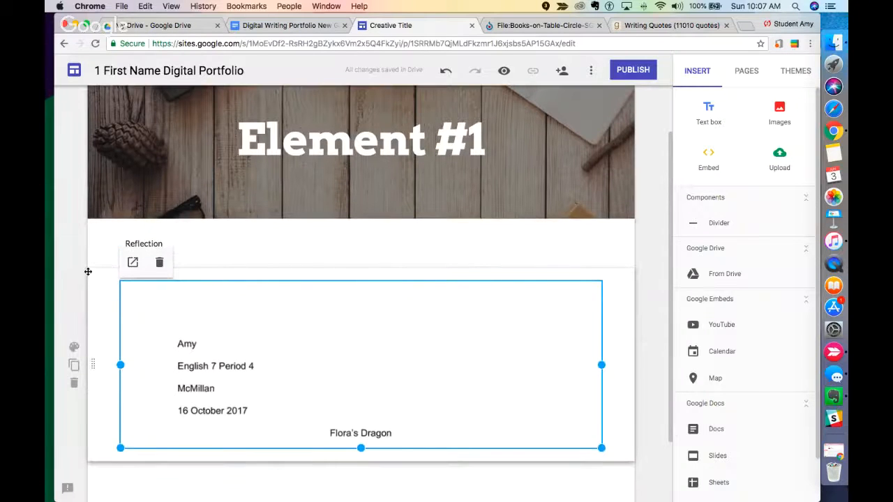
# Step: Open the embedded narrative document in its own tab and save its link sharing as Anyone with the link, Can view
pyautogui.click(132, 261)
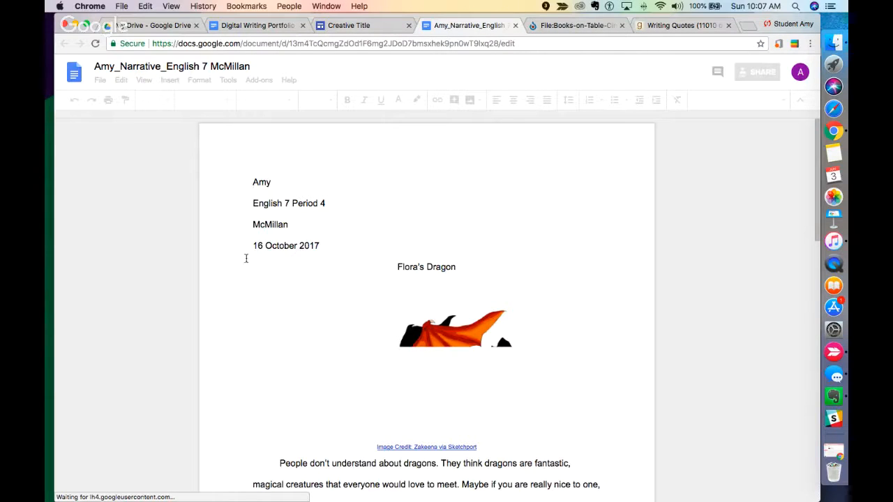
pyautogui.click(365, 26)
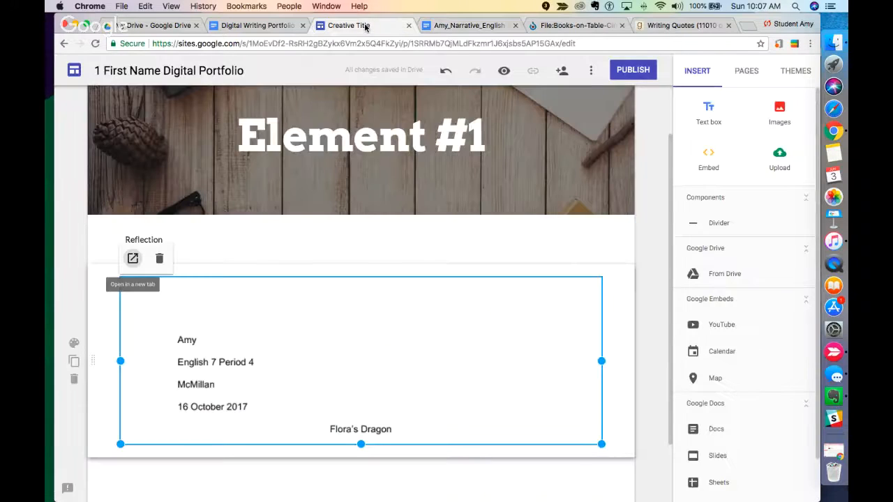
pyautogui.click(456, 27)
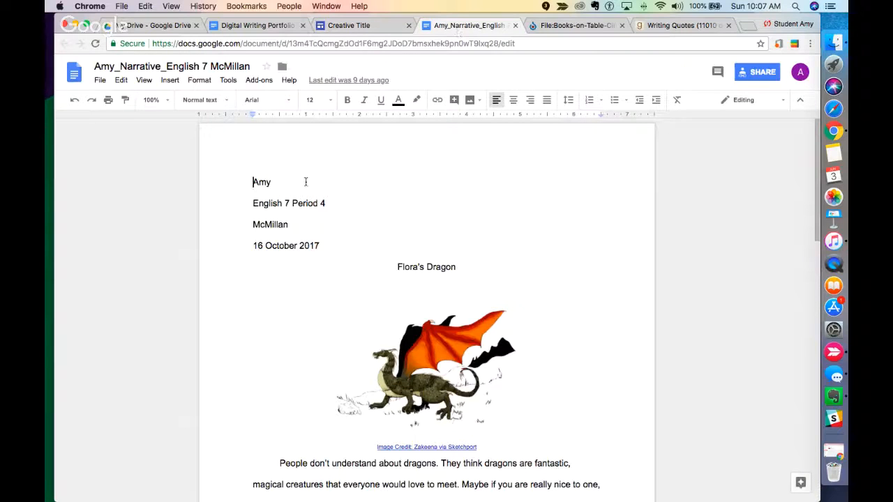
pyautogui.click(754, 74)
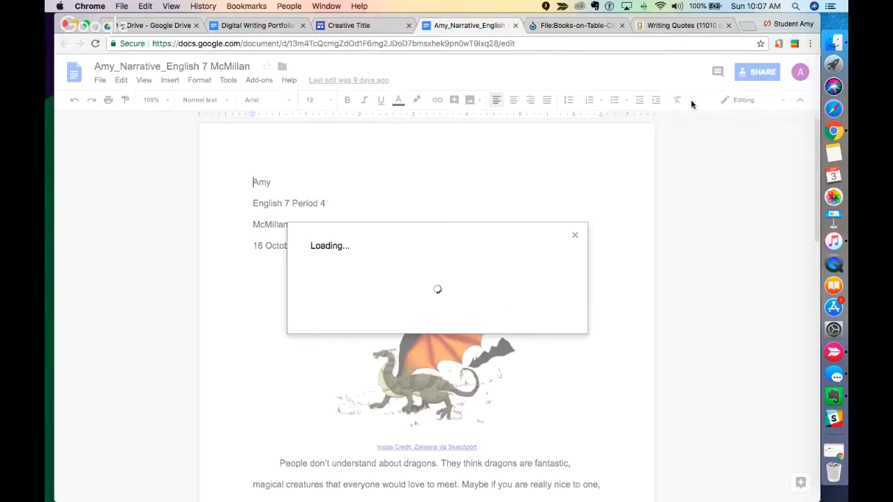
pyautogui.click(564, 370)
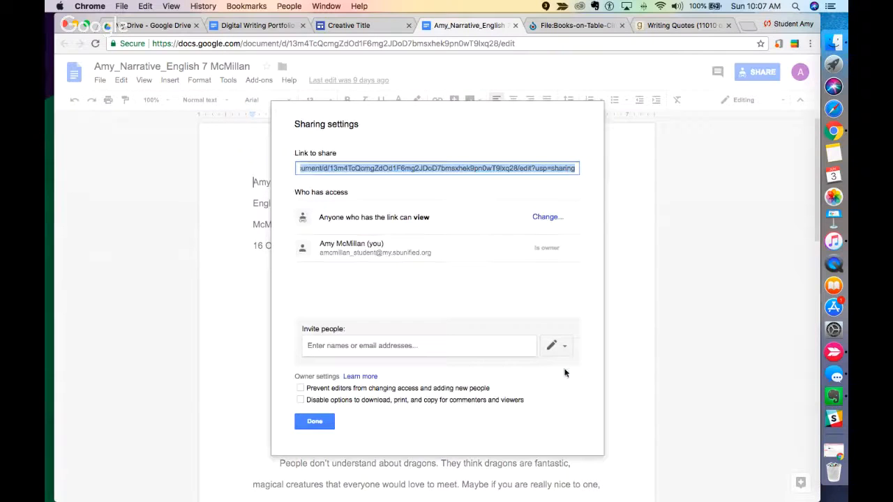
pyautogui.click(548, 217)
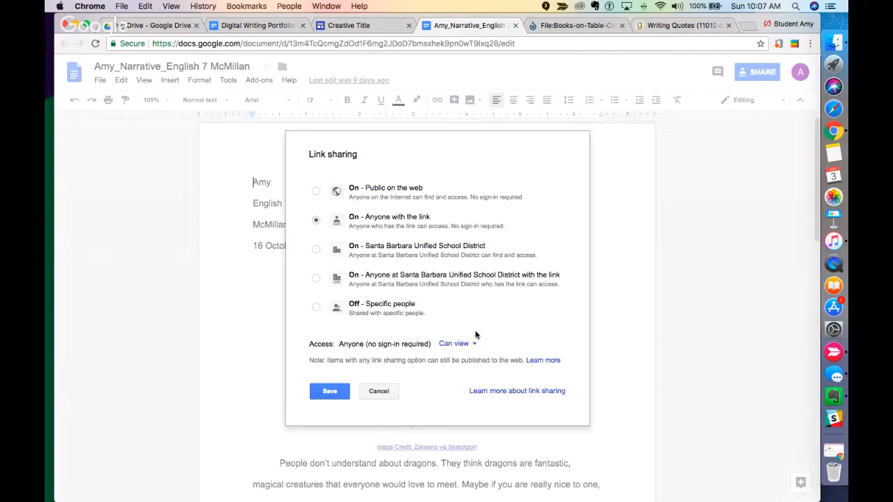
pyautogui.click(326, 392)
pyautogui.click(315, 421)
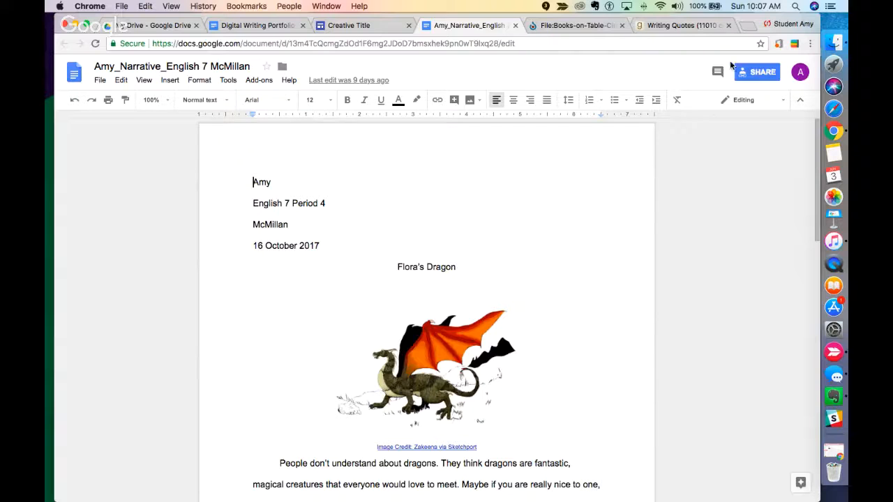
# Step: Return to the portfolio site, preview the Element #1 page at large-screen, tablet and phone sizes, and go back to editing
pyautogui.click(370, 25)
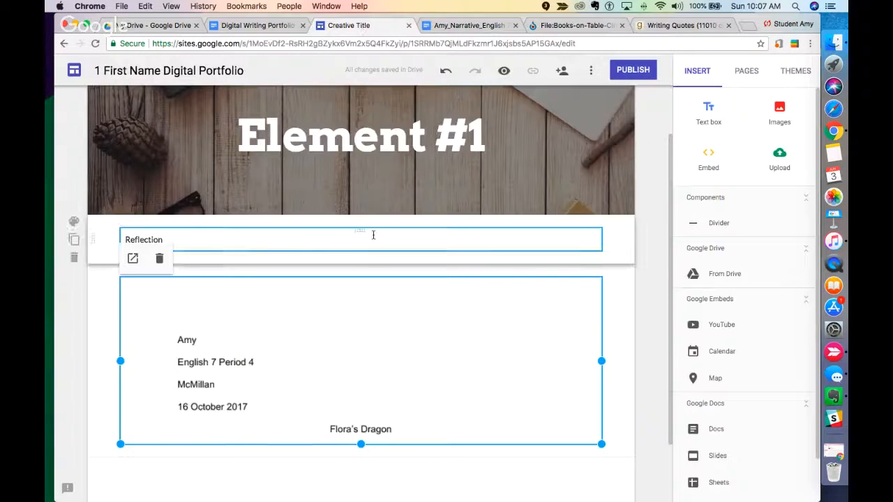
pyautogui.click(365, 239)
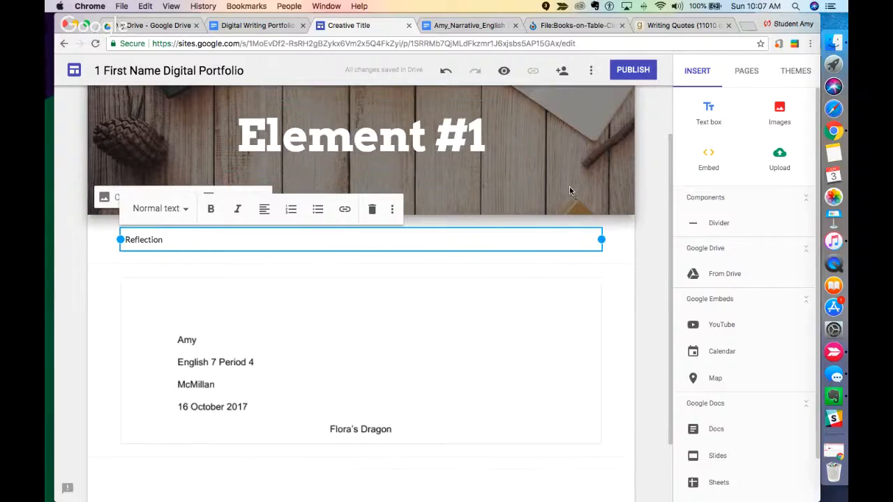
pyautogui.scroll(2, 490, 121)
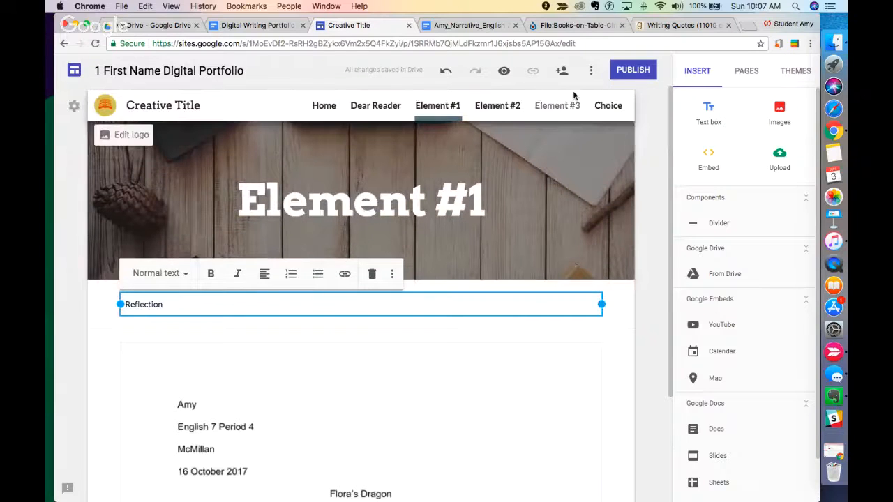
pyautogui.click(505, 74)
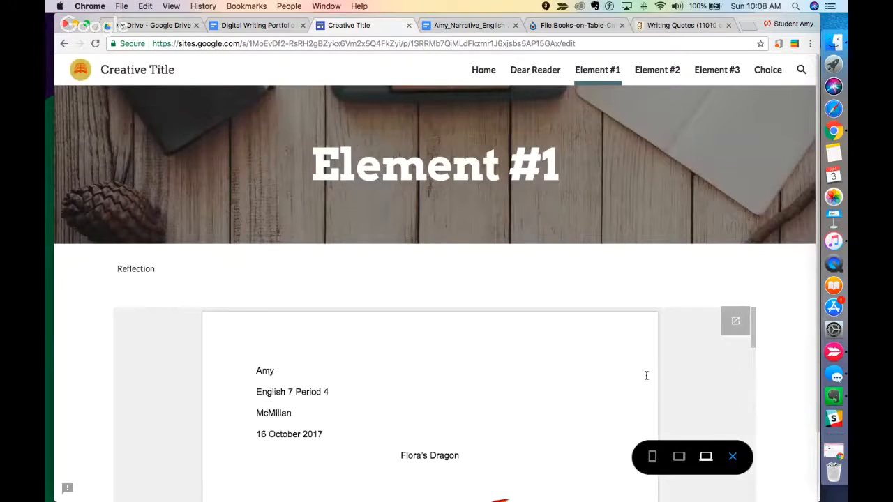
pyautogui.moveTo(753, 332)
pyautogui.mouseDown()
pyautogui.moveTo(754, 473)
pyautogui.moveTo(756, 349)
pyautogui.mouseUp()
pyautogui.click(680, 464)
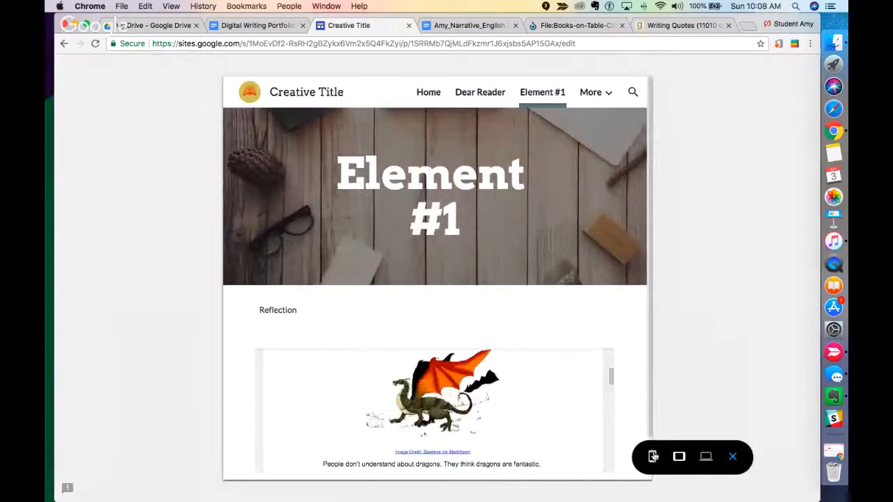
pyautogui.click(652, 457)
pyautogui.click(706, 456)
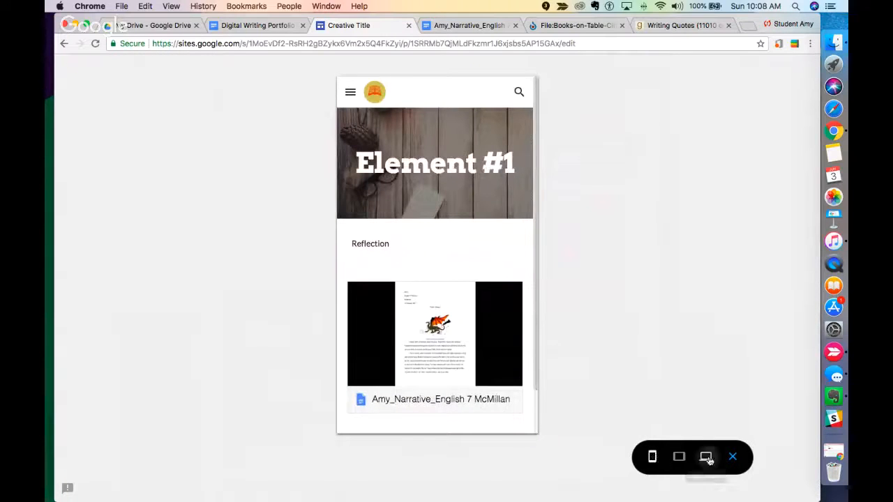
pyautogui.click(733, 457)
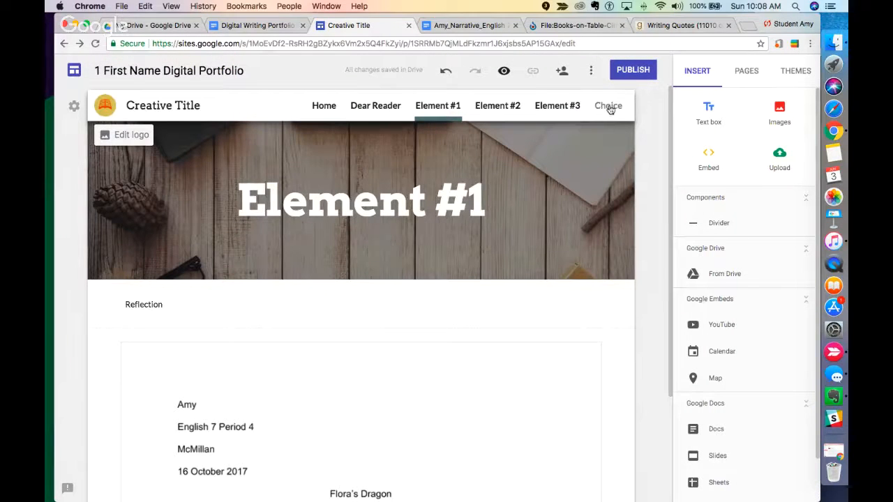
# Step: Open the Dear Reader page and add a text box below its header reading "Dear Reader,"
pyautogui.click(543, 107)
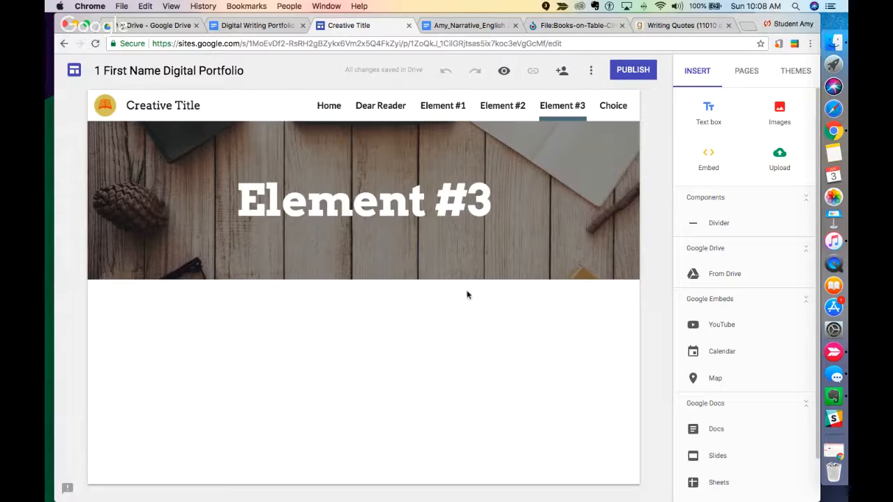
pyautogui.click(395, 105)
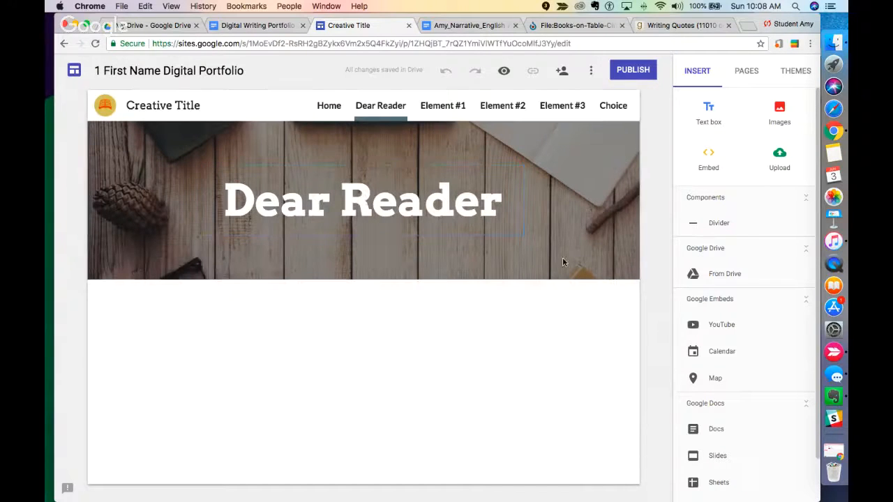
pyautogui.click(708, 109)
pyautogui.write('Dear Reader,')
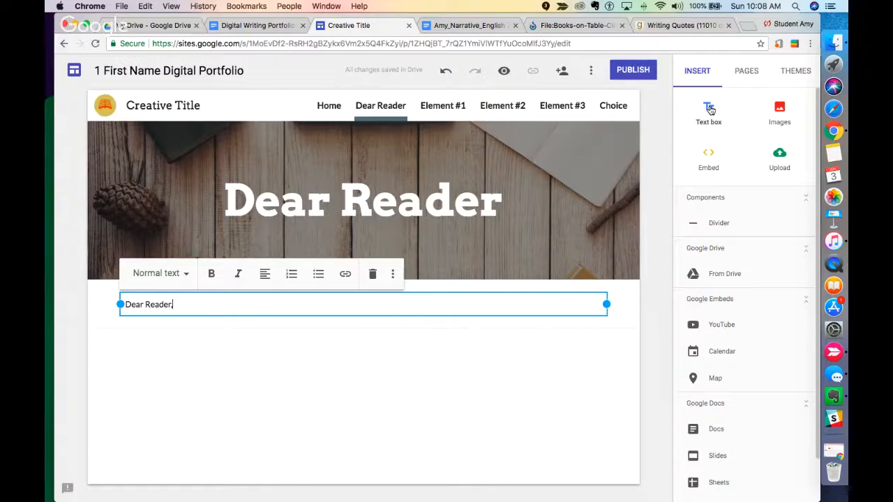
pyautogui.click(75, 26)
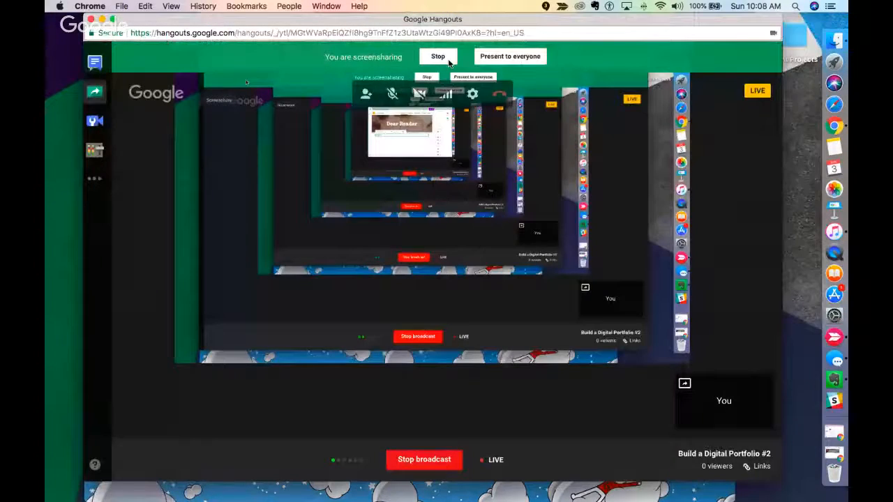
pyautogui.click(438, 57)
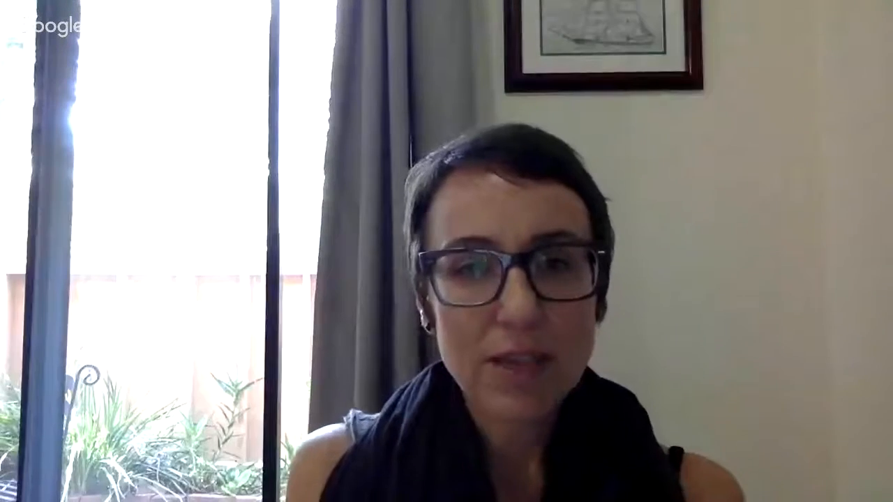